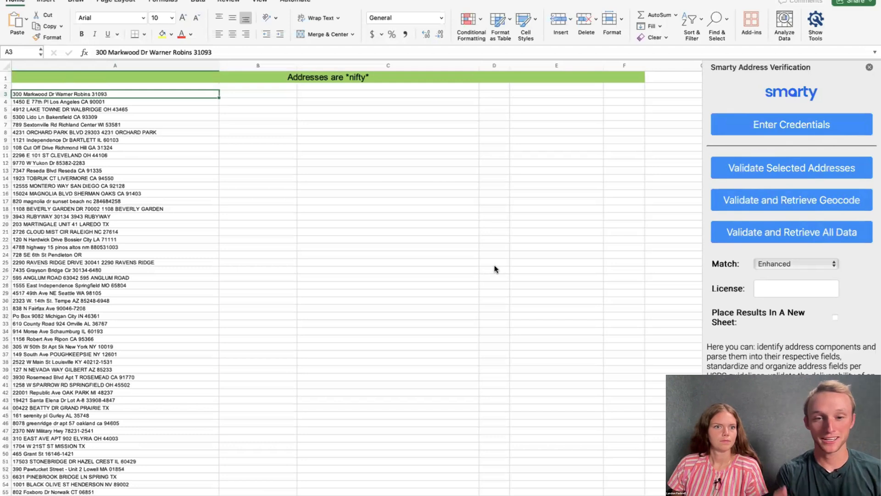
Select every address in column A from A3 downward, and validate and retrieve all data for them with Smarty.
{"action": "left_click", "coordinate": [188, 109]}
{"action": "left_click", "coordinate": [243, 102]}
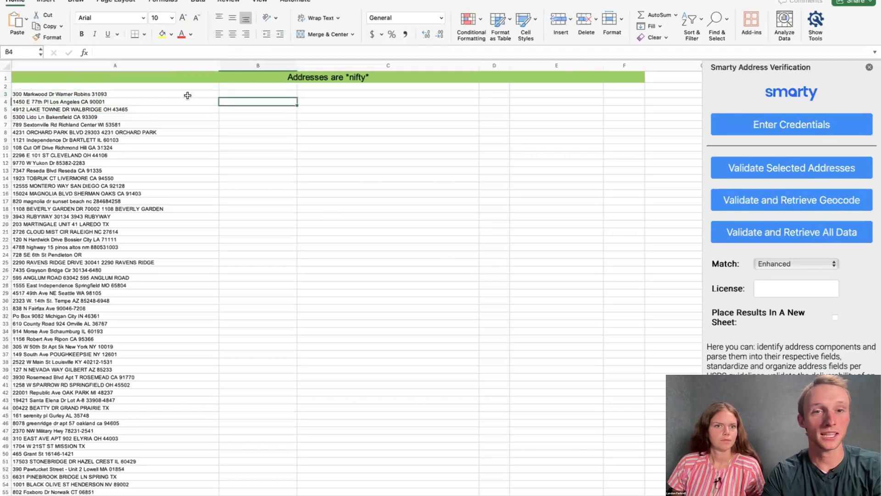
{"action": "left_click", "coordinate": [188, 95]}
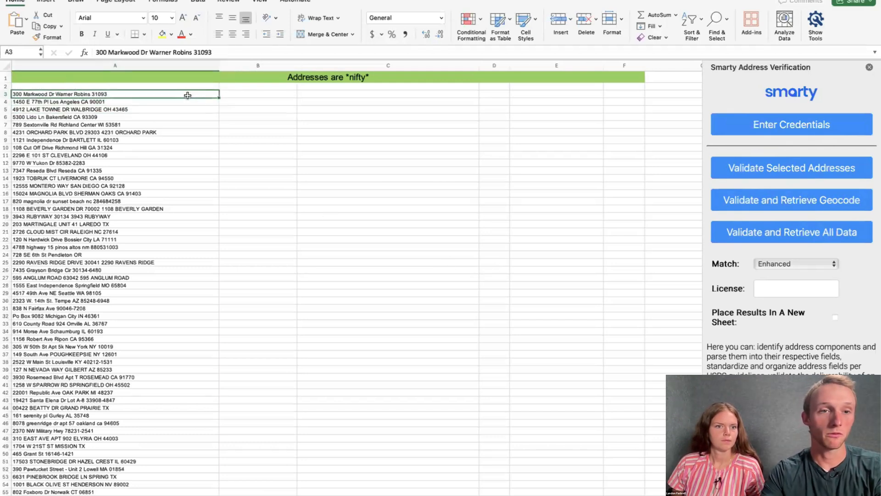
{"action": "key", "text": "shift+super+Down"}
{"action": "scroll", "coordinate": [273, 157], "scroll_direction": "up", "scroll_amount": 9}
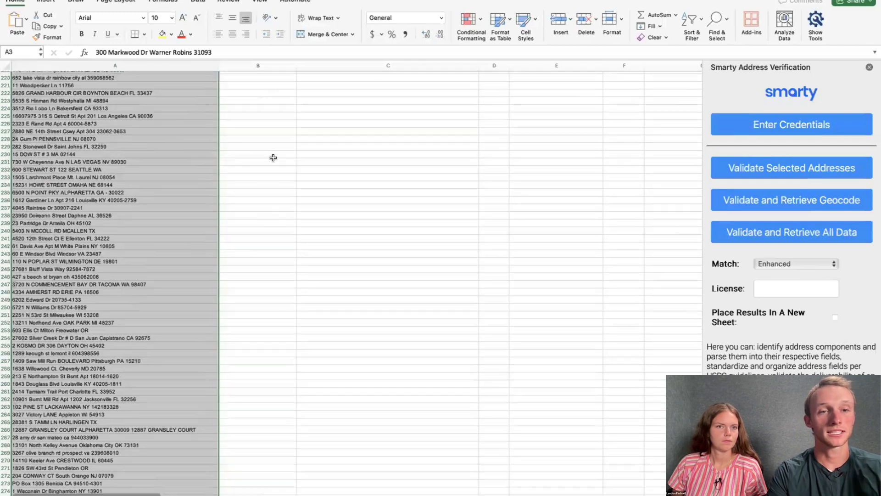
{"action": "scroll", "coordinate": [273, 157], "scroll_direction": "up", "scroll_amount": 6}
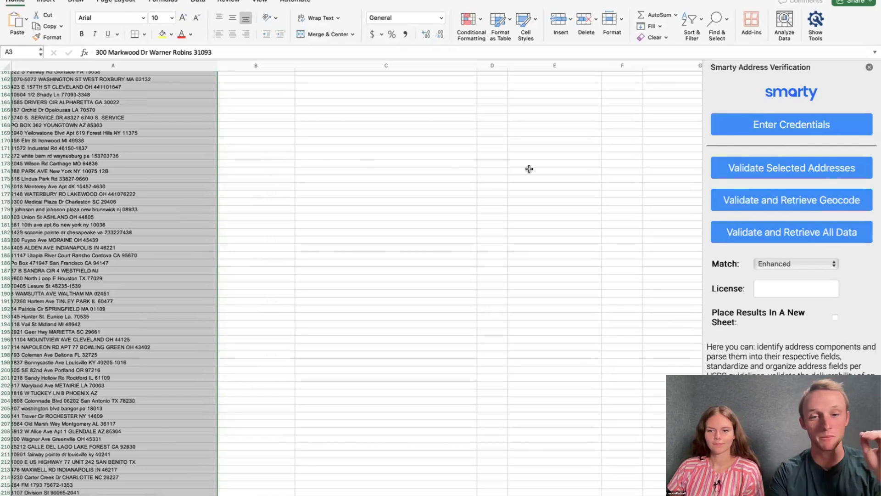
{"action": "scroll", "coordinate": [238, 217], "scroll_direction": "up", "scroll_amount": 15}
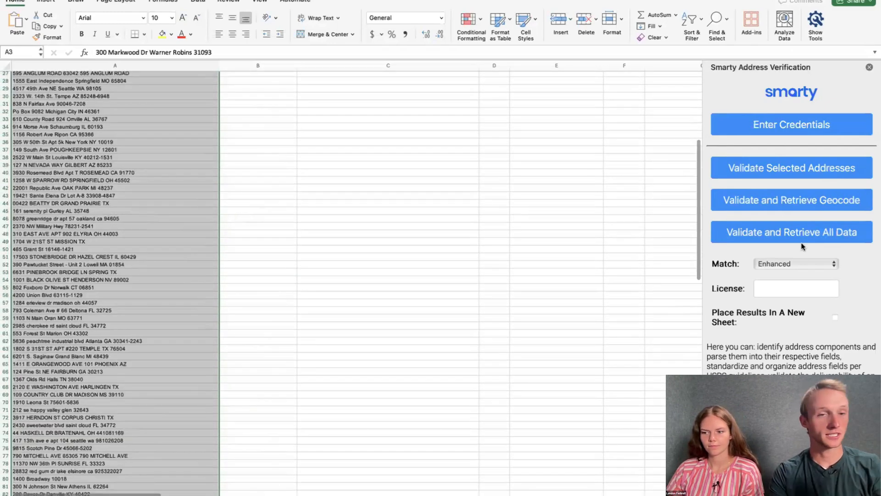
{"action": "scroll", "coordinate": [239, 218], "scroll_direction": "up", "scroll_amount": 3}
{"action": "left_click", "coordinate": [793, 235]}
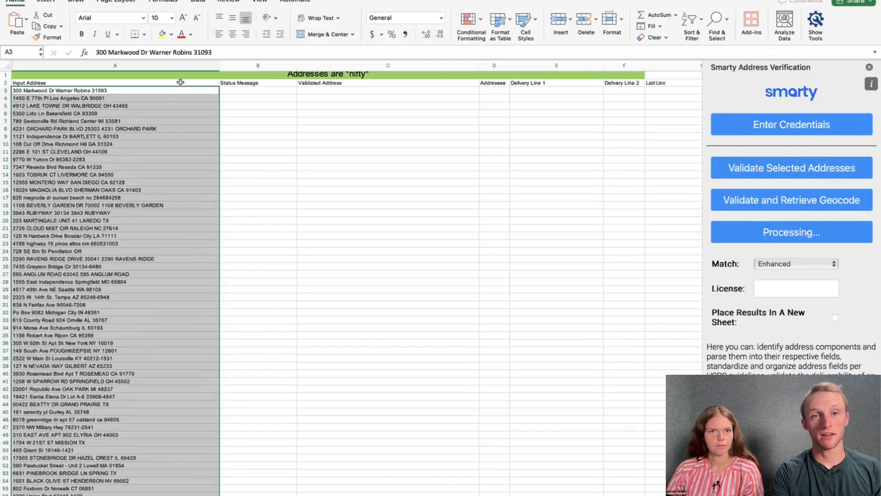
Examine the returned result columns, from the status message and validated address across to Enhanced Match, and down the address rows.
{"action": "left_click", "coordinate": [316, 105]}
{"action": "scroll", "coordinate": [351, 96], "scroll_direction": "right", "scroll_amount": 3}
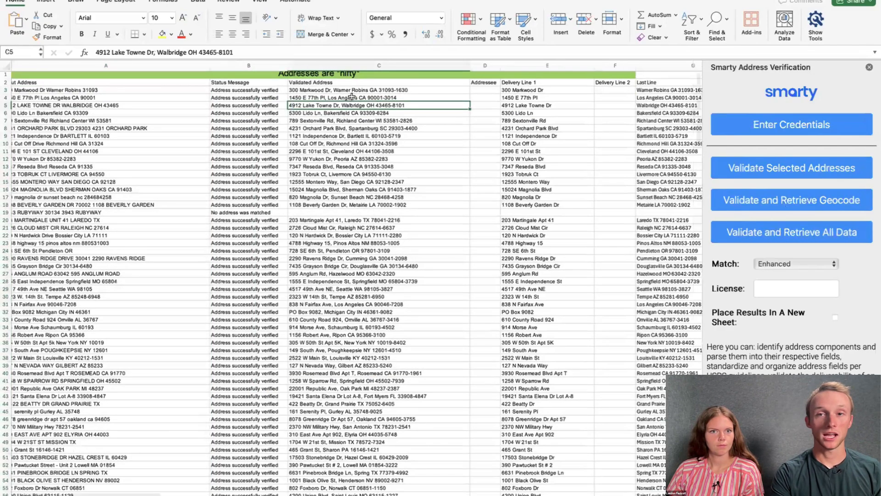
{"action": "scroll", "coordinate": [352, 96], "scroll_direction": "right", "scroll_amount": 10}
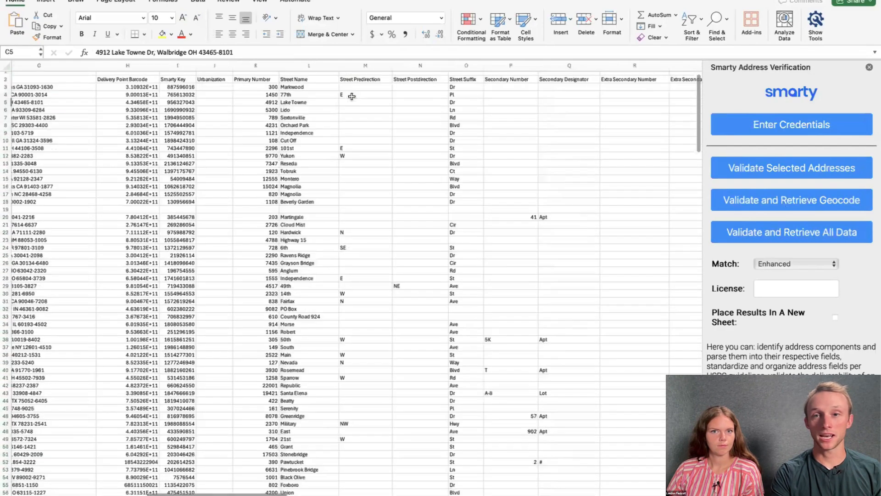
{"action": "scroll", "coordinate": [351, 97], "scroll_direction": "right", "scroll_amount": 3}
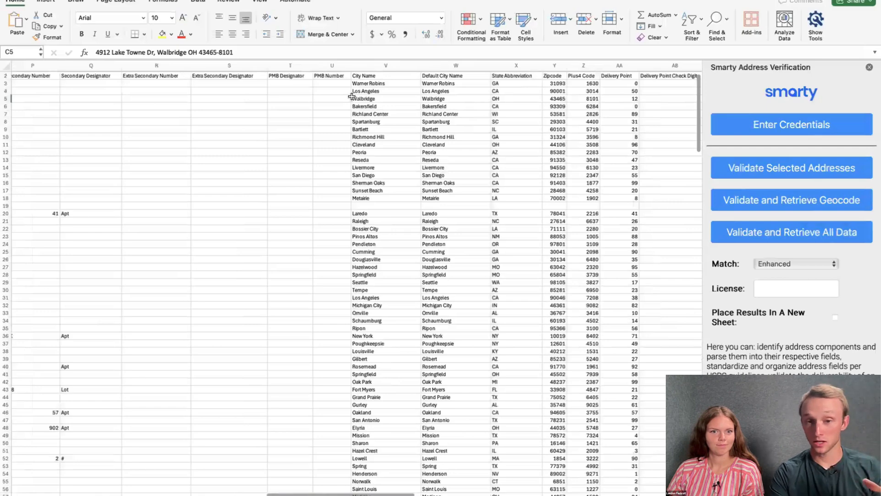
{"action": "scroll", "coordinate": [351, 96], "scroll_direction": "right", "scroll_amount": 12}
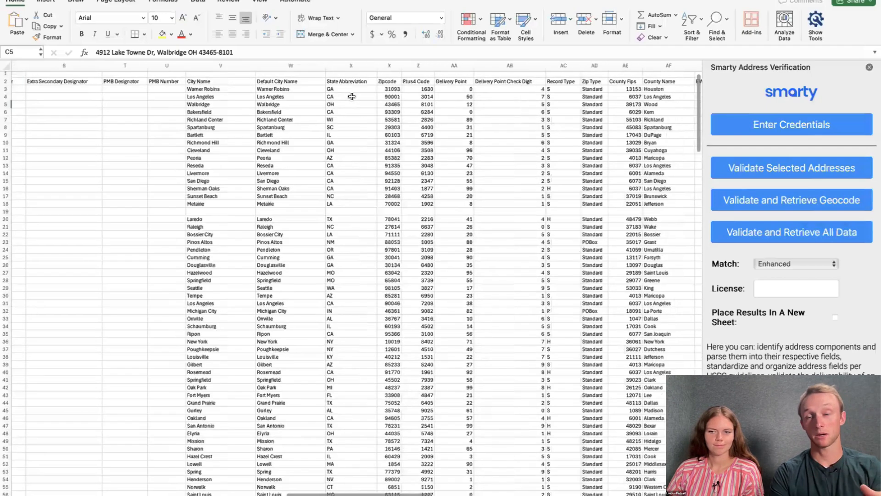
{"action": "scroll", "coordinate": [351, 97], "scroll_direction": "right", "scroll_amount": 10}
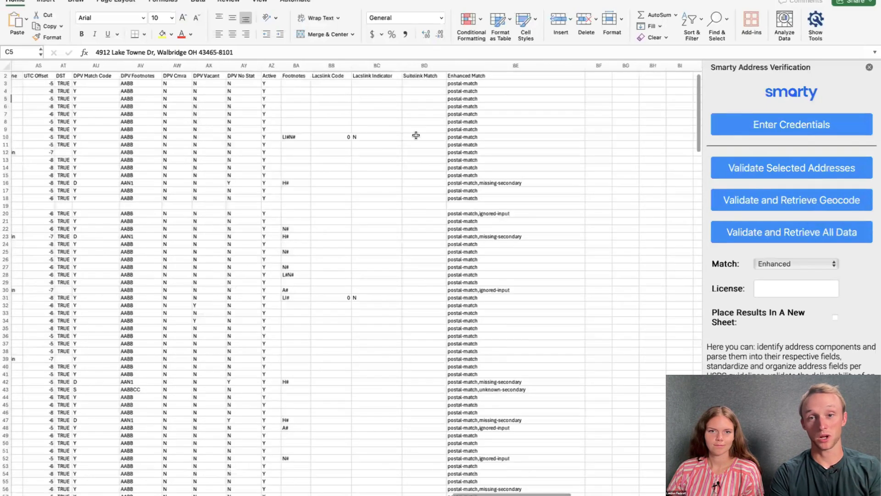
{"action": "scroll", "coordinate": [416, 135], "scroll_direction": "left", "scroll_amount": 20}
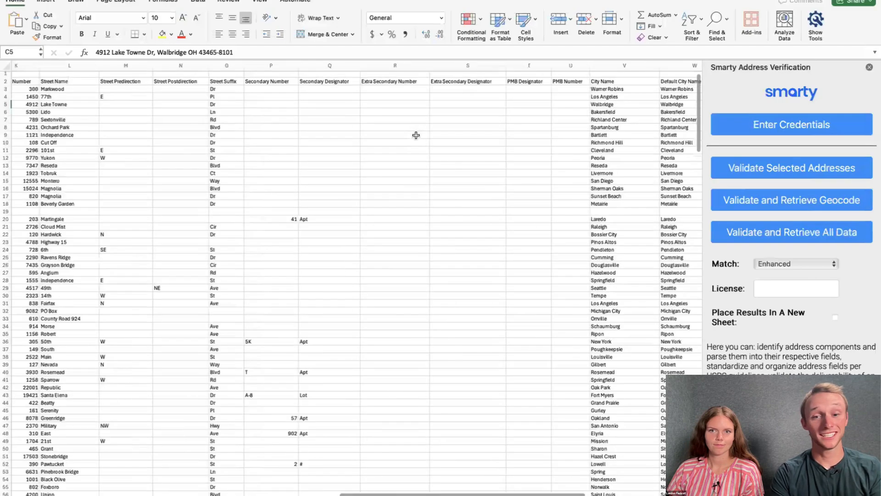
{"action": "scroll", "coordinate": [416, 135], "scroll_direction": "left", "scroll_amount": 4}
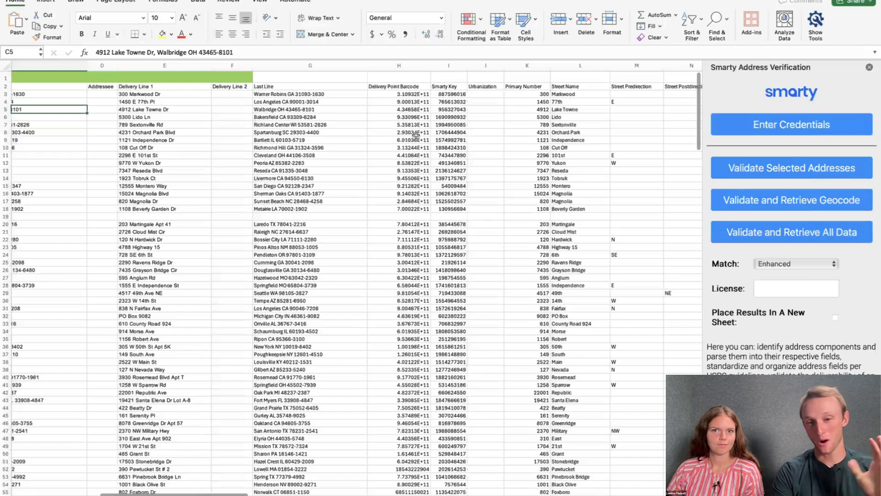
{"action": "scroll", "coordinate": [416, 135], "scroll_direction": "down", "scroll_amount": 20}
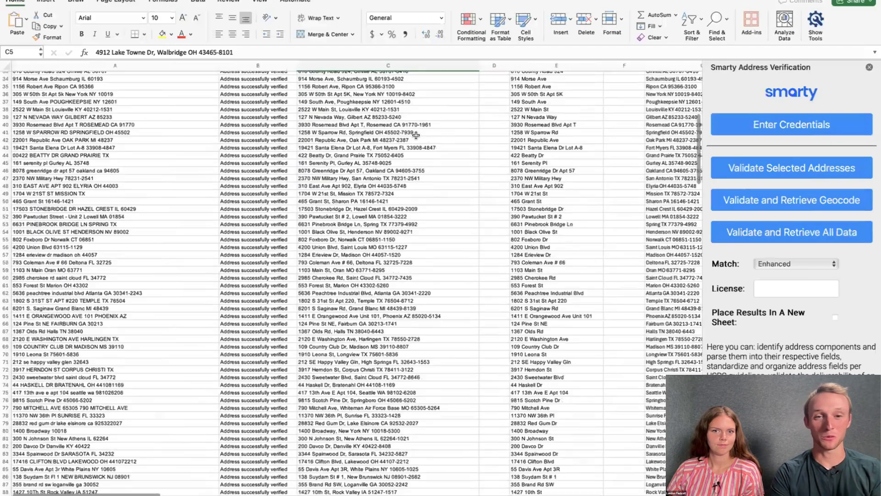
{"action": "scroll", "coordinate": [416, 135], "scroll_direction": "up", "scroll_amount": 20}
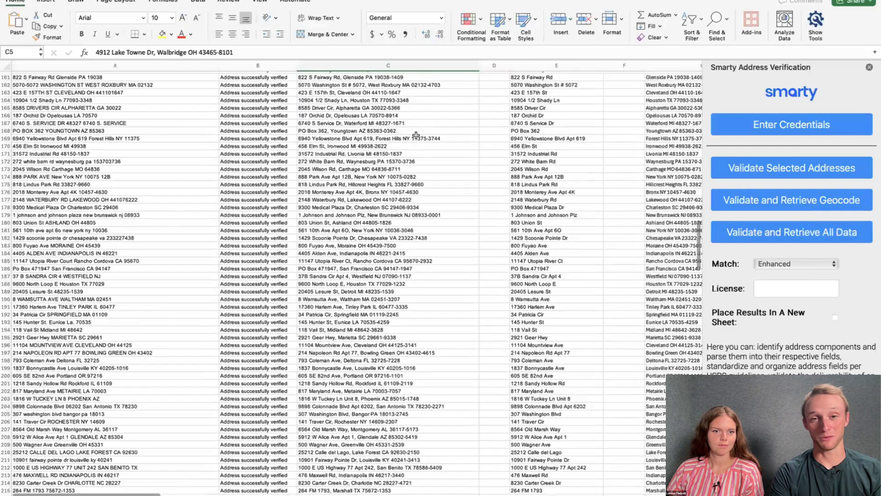
{"action": "scroll", "coordinate": [416, 135], "scroll_direction": "down", "scroll_amount": 2}
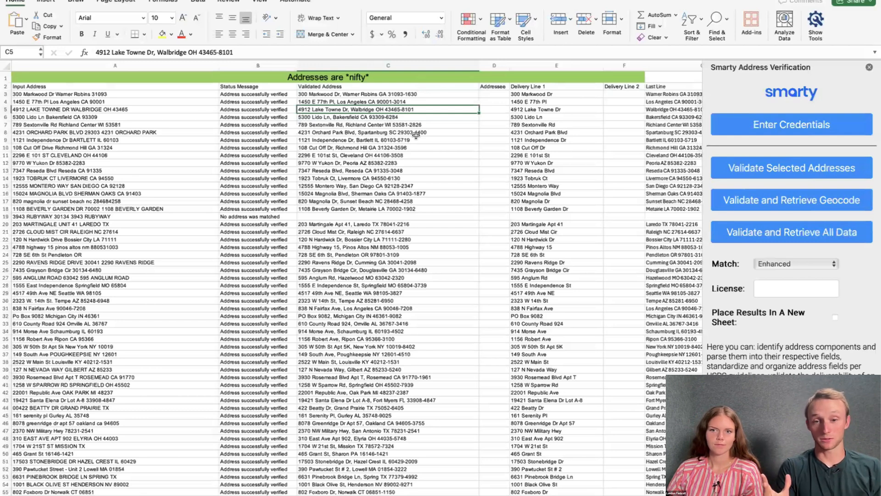
Close the Smarty pane, search the add-ins for "Smarty Address Verification", and open that add-in again.
{"action": "left_click", "coordinate": [869, 67]}
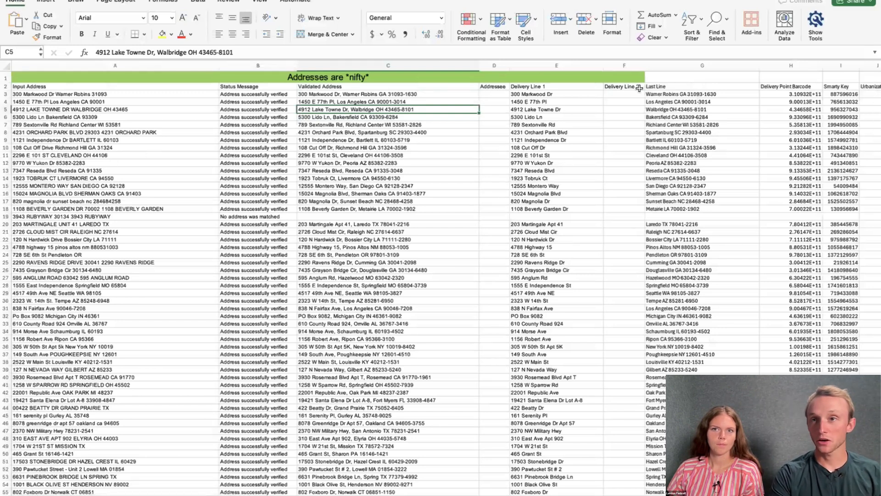
{"action": "left_click", "coordinate": [750, 21]}
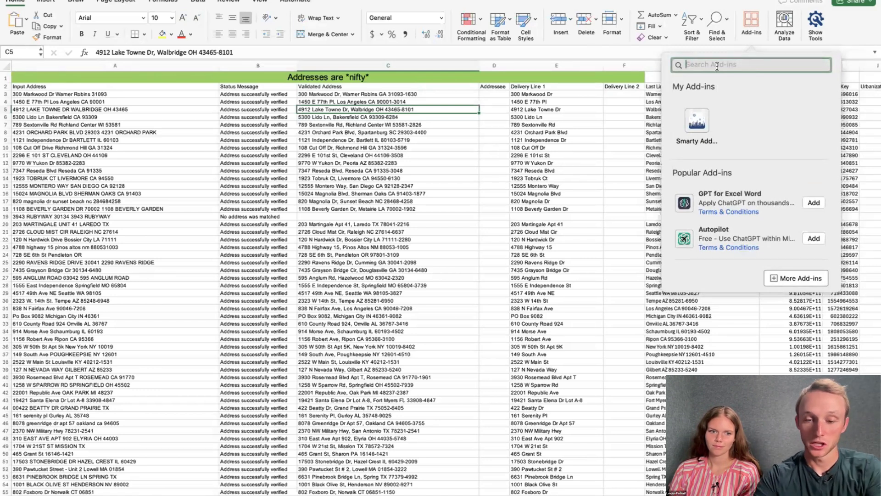
{"action": "type", "text": "Smarty A"}
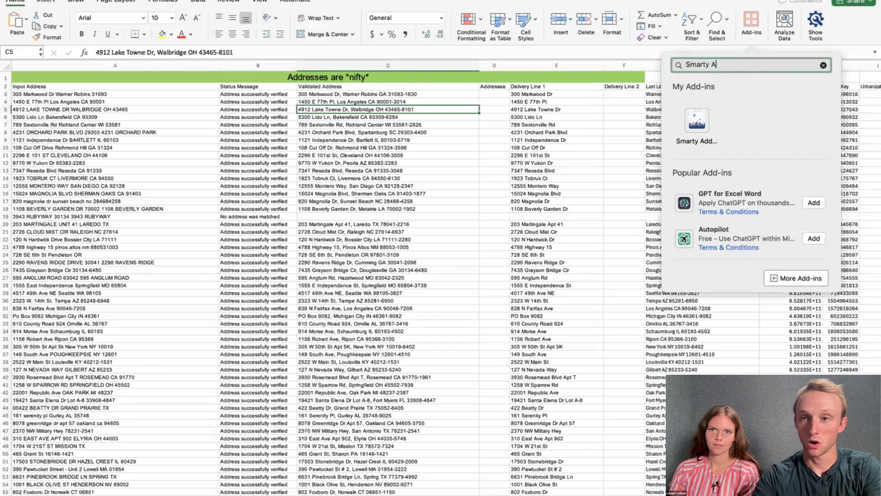
{"action": "type", "text": "ddress Verif"}
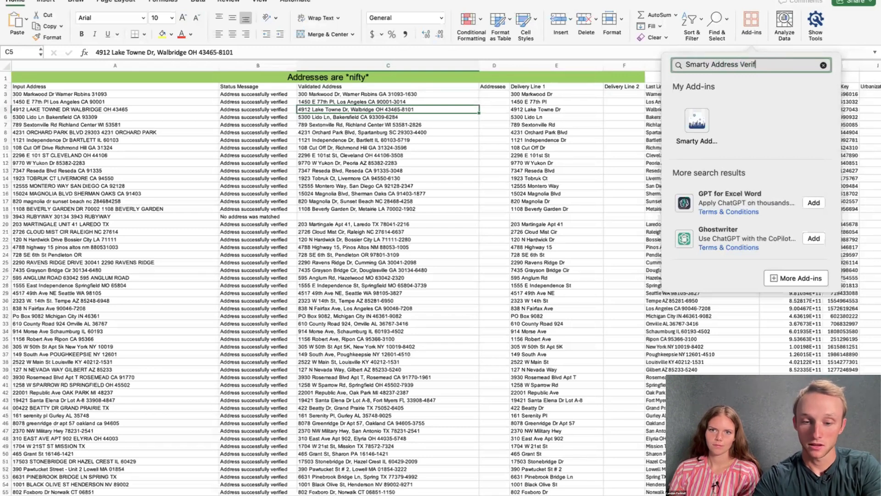
{"action": "type", "text": "ication"}
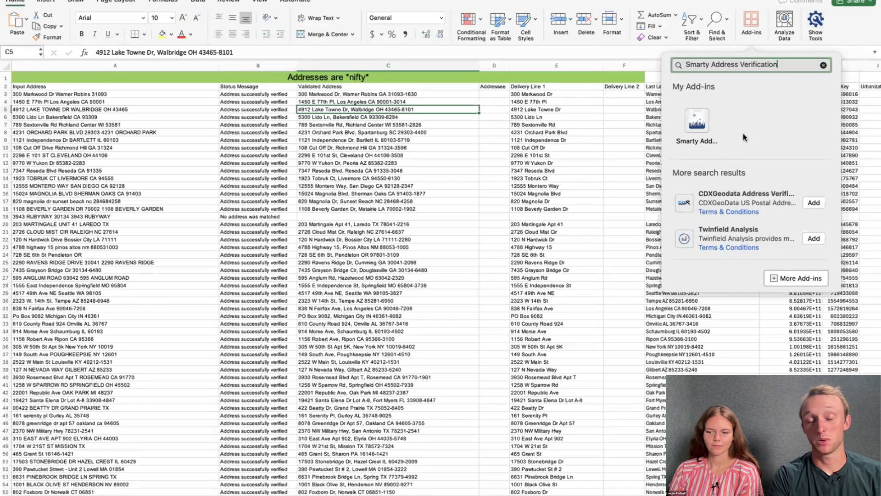
{"action": "left_click", "coordinate": [698, 133]}
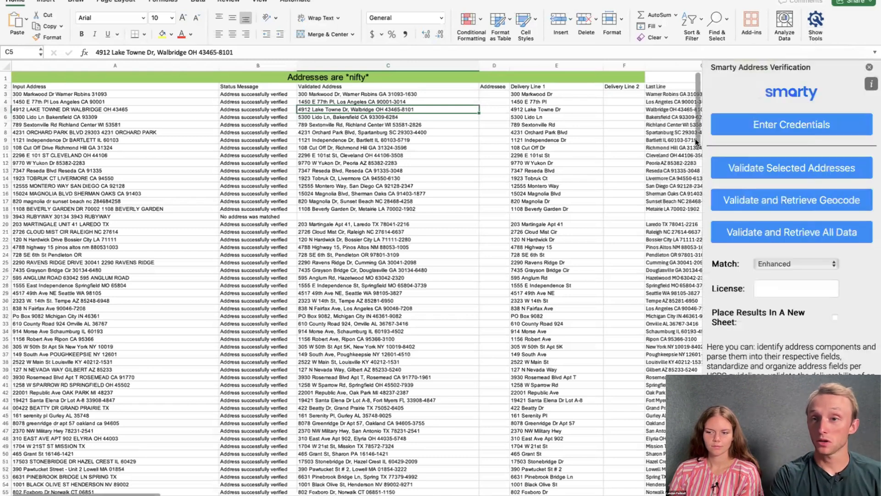
{"action": "left_click", "coordinate": [813, 23]}
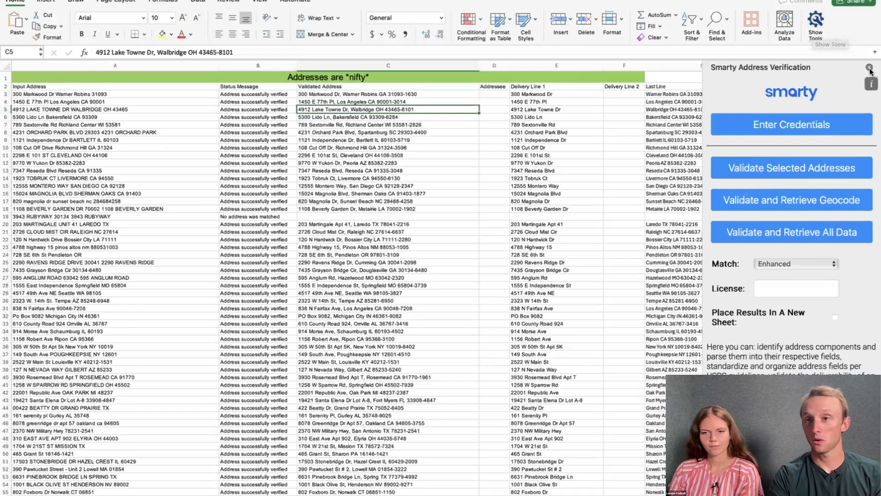
{"action": "left_click", "coordinate": [813, 22]}
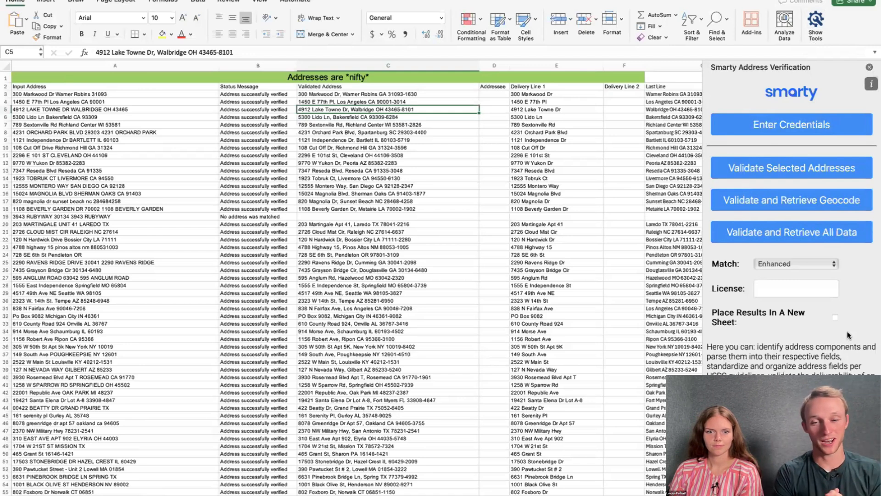
Fill in the AuthID and AuthToken in Smarty's credentials dialog, then close the dialog without submitting.
{"action": "left_click", "coordinate": [788, 130]}
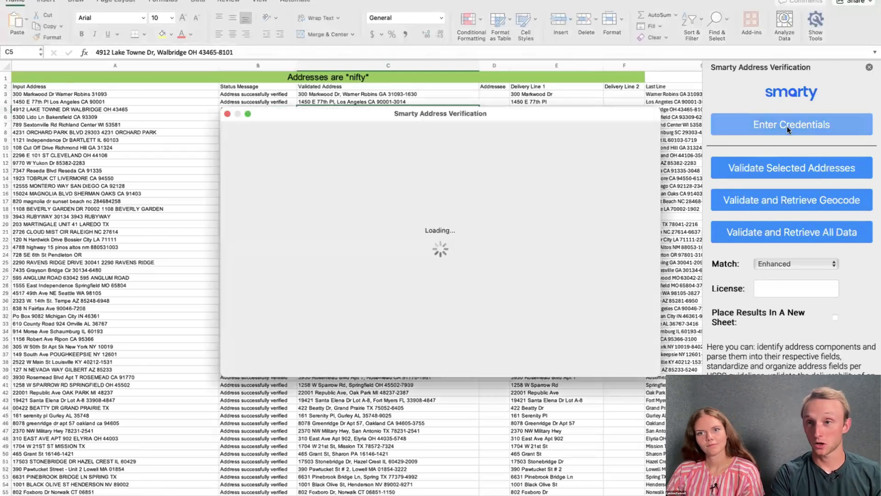
{"action": "left_click", "coordinate": [356, 185]}
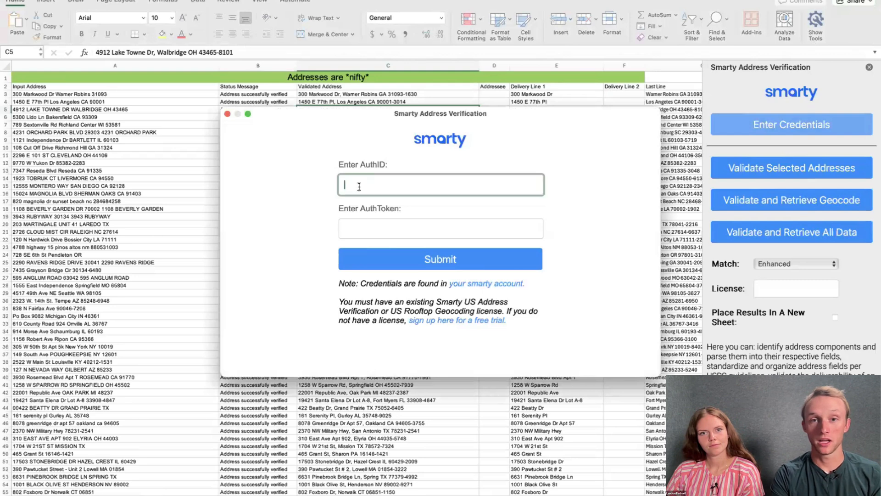
{"action": "left_click", "coordinate": [363, 225]}
{"action": "left_click", "coordinate": [362, 188]}
{"action": "left_click", "coordinate": [362, 231]}
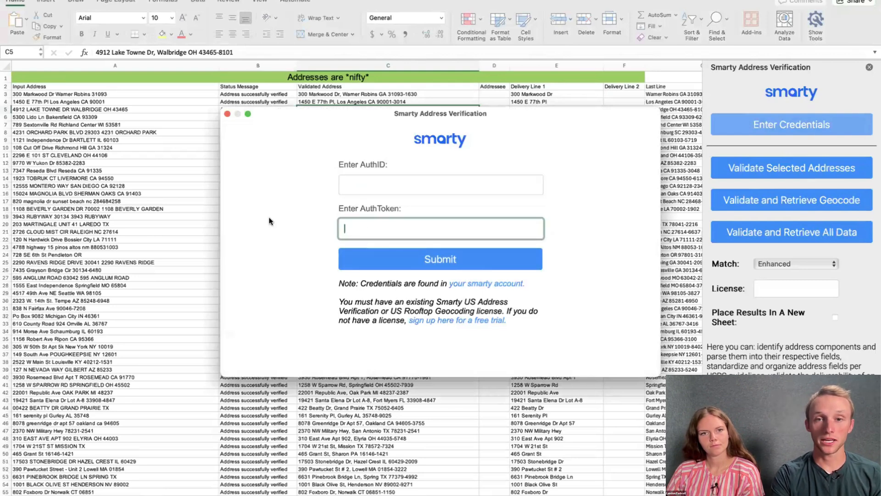
{"action": "left_click", "coordinate": [293, 221]}
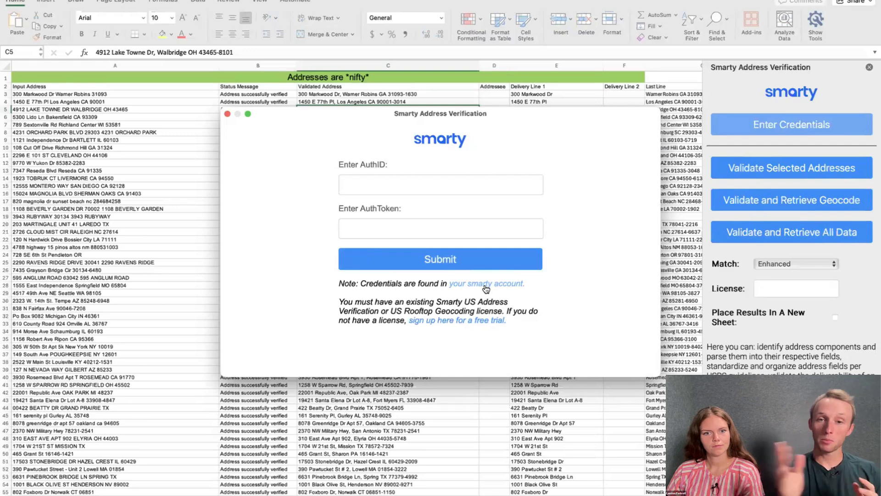
{"action": "left_click", "coordinate": [390, 184]}
{"action": "type", "text": "Xxx"}
{"action": "left_click", "coordinate": [389, 223]}
{"action": "type", "text": "x"}
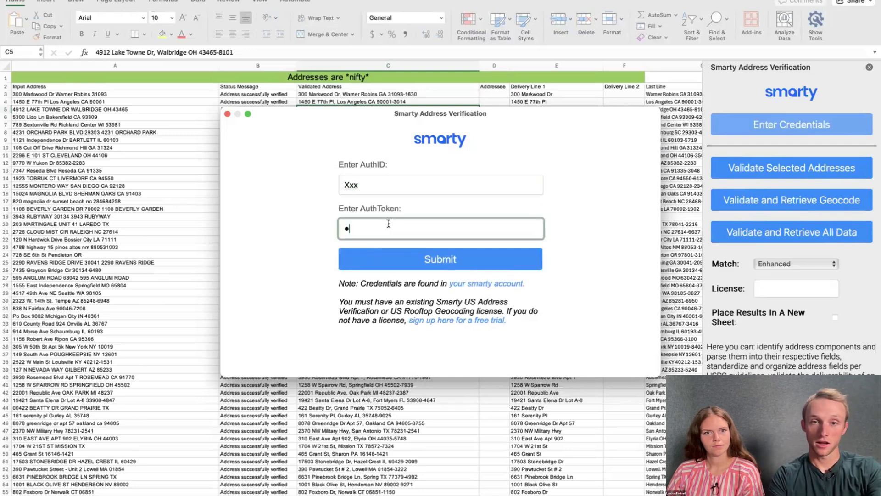
{"action": "type", "text": "xx"}
{"action": "left_click", "coordinate": [294, 210]}
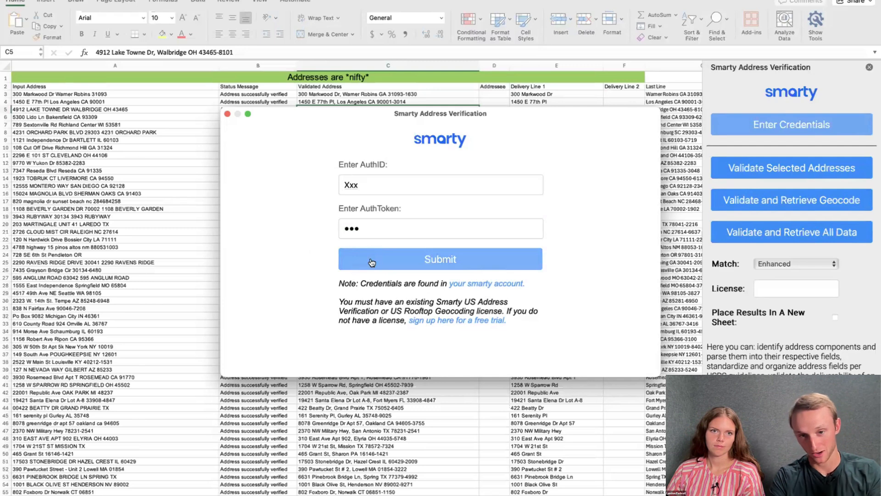
{"action": "left_click", "coordinate": [227, 115]}
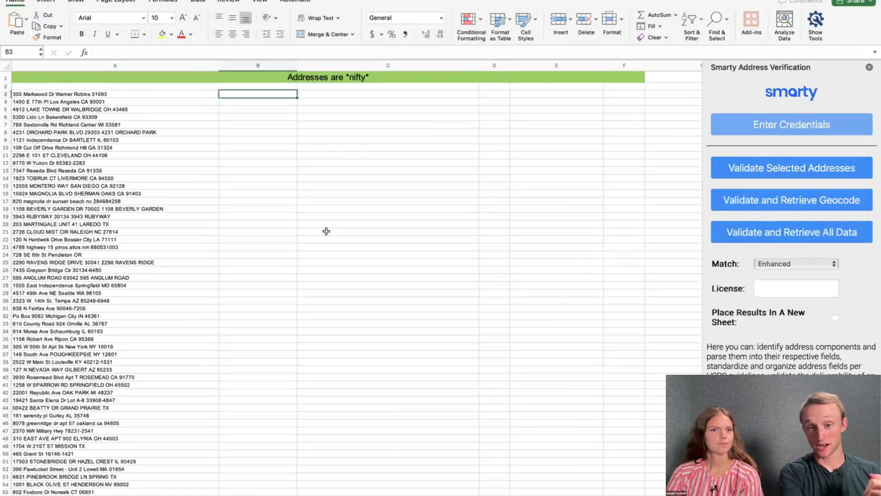
{"action": "left_click", "coordinate": [140, 123]}
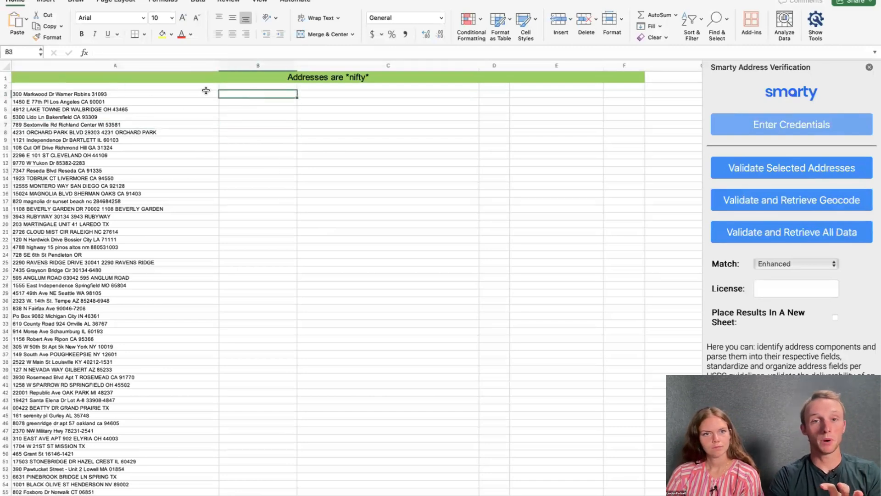
{"action": "left_click", "coordinate": [154, 89]}
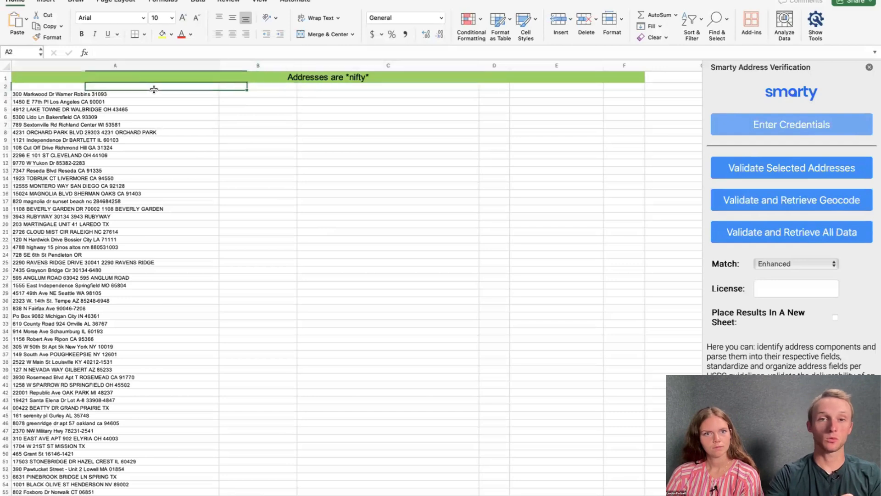
{"action": "key", "text": "Down"}
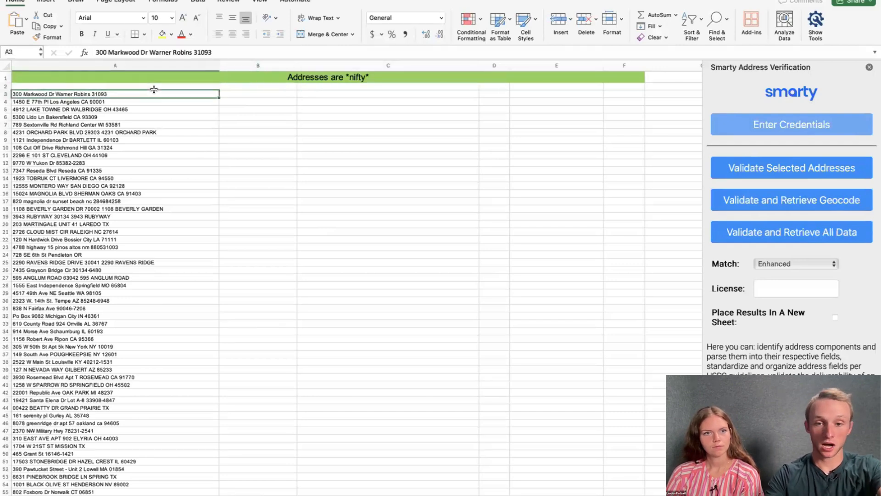
{"action": "key", "text": "Up"}
{"action": "key", "text": "Down"}
{"action": "key", "text": "Right"}
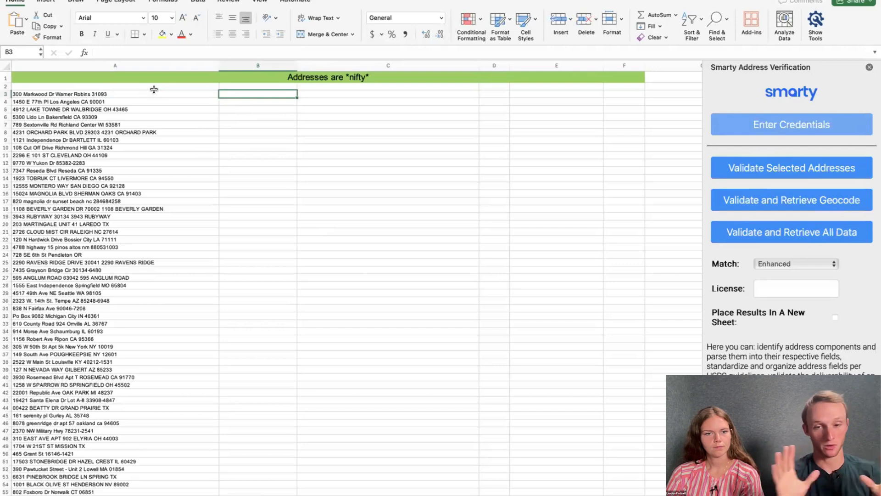
{"action": "left_click", "coordinate": [154, 89]}
{"action": "left_click", "coordinate": [263, 119]}
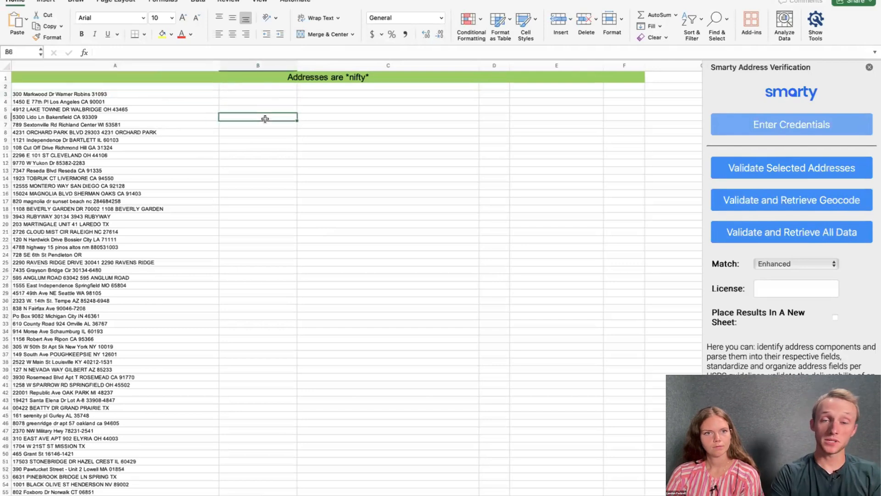
{"action": "left_click", "coordinate": [176, 95]}
{"action": "key", "text": "Up"}
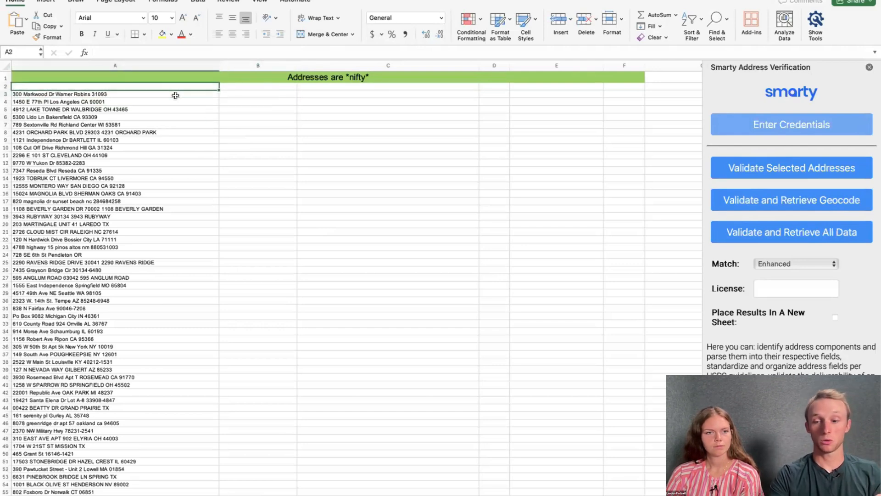
{"action": "key", "text": "Right"}
{"action": "key", "text": "Down"}
{"action": "key", "text": "Left"}
{"action": "key", "text": "Up"}
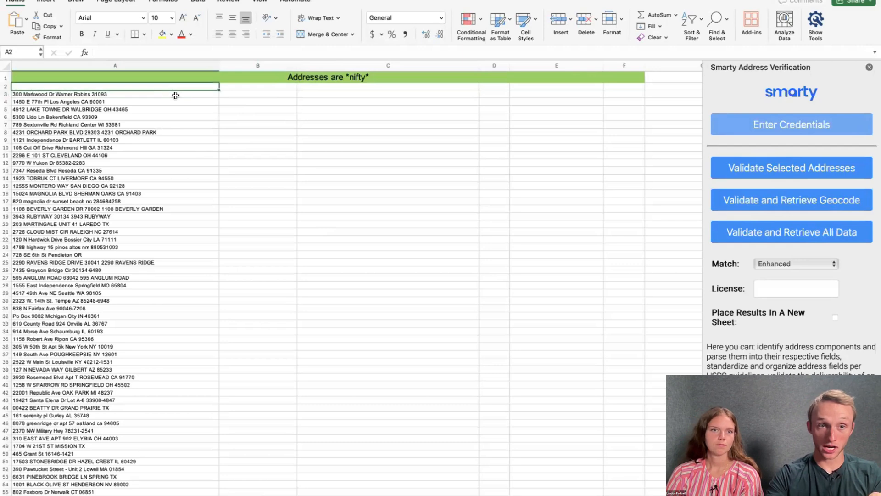
Select all addresses in column A from A3 to the end of the list, and validate and retrieve all data for them.
{"action": "key", "text": "Down"}
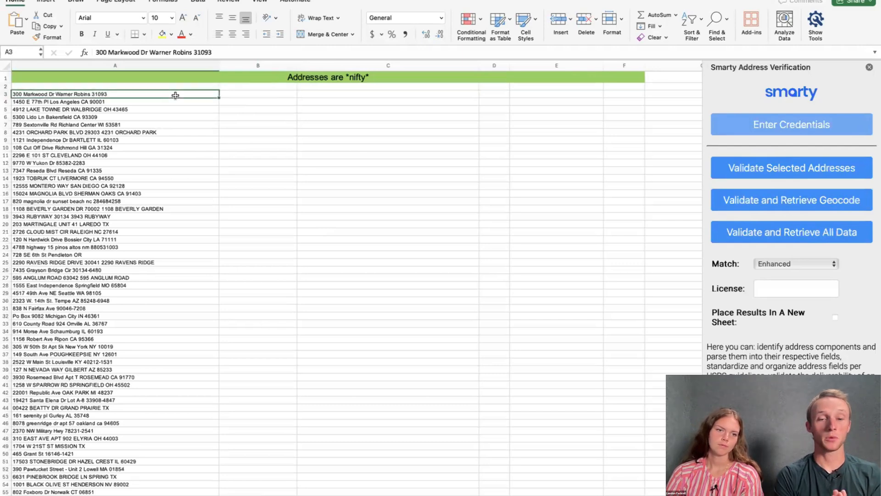
{"action": "key", "text": "shift+Down"}
{"action": "key", "text": "shift+Down"}
{"action": "key", "text": "shift+Down"}
{"action": "key", "text": "shift+Down"}
{"action": "key", "text": "shift+Down"}
{"action": "key", "text": "shift+Down"}
{"action": "key", "text": "shift+Down"}
{"action": "key", "text": "shift+Down"}
{"action": "key", "text": "shift+Down"}
{"action": "key", "text": "shift+Down"}
{"action": "key", "text": "shift+Down"}
{"action": "key", "text": "shift+Down"}
{"action": "key", "text": "shift+Down"}
{"action": "key", "text": "shift+Down"}
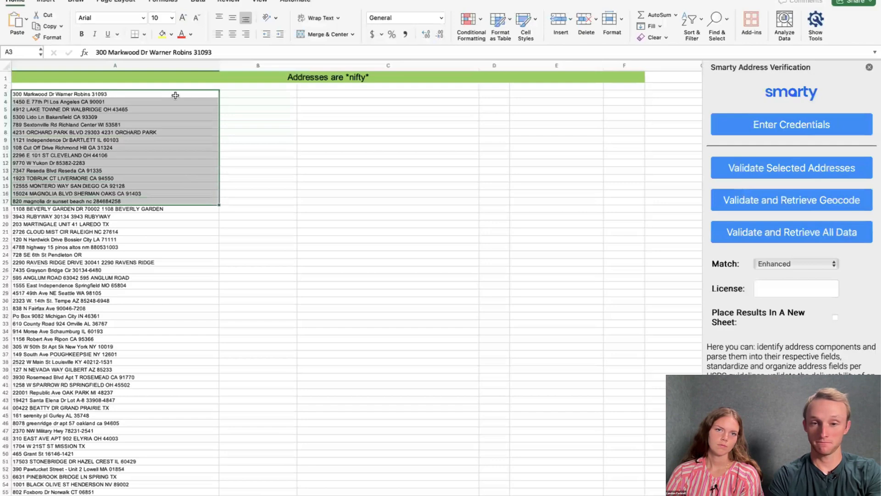
{"action": "key", "text": "ctrl+shift+Down"}
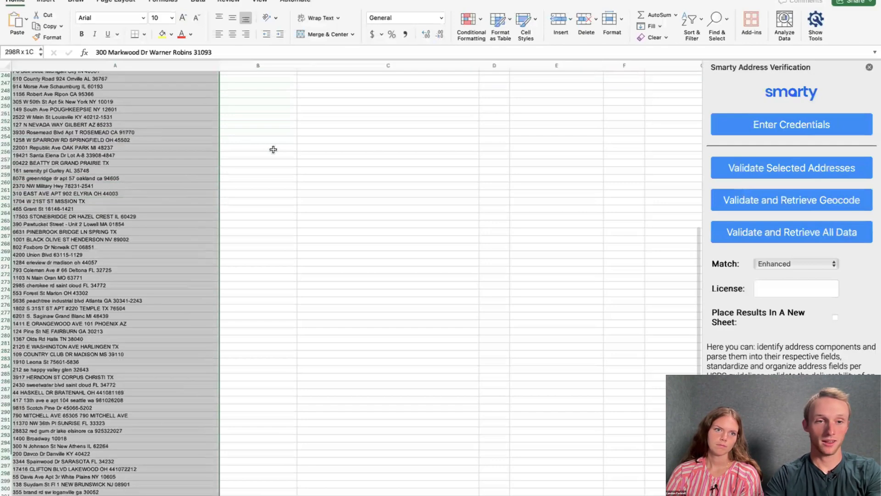
{"action": "scroll", "coordinate": [283, 159], "scroll_direction": "up", "scroll_amount": 20}
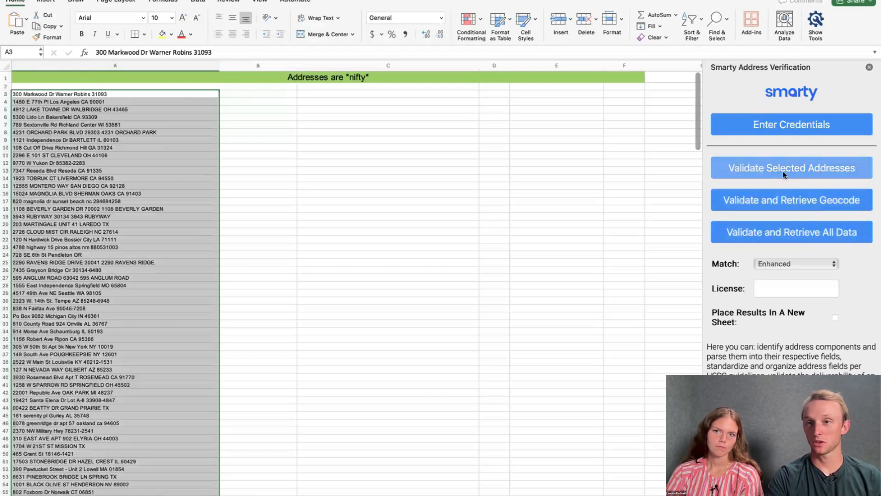
{"action": "left_click", "coordinate": [768, 237]}
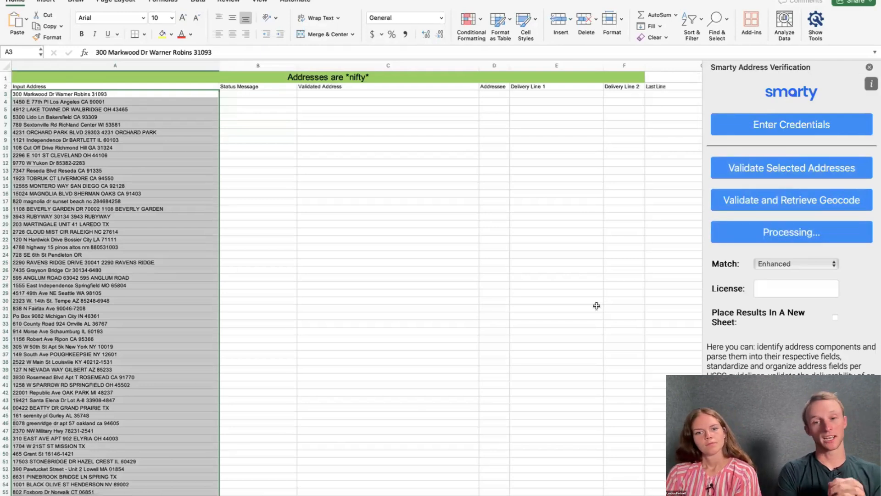
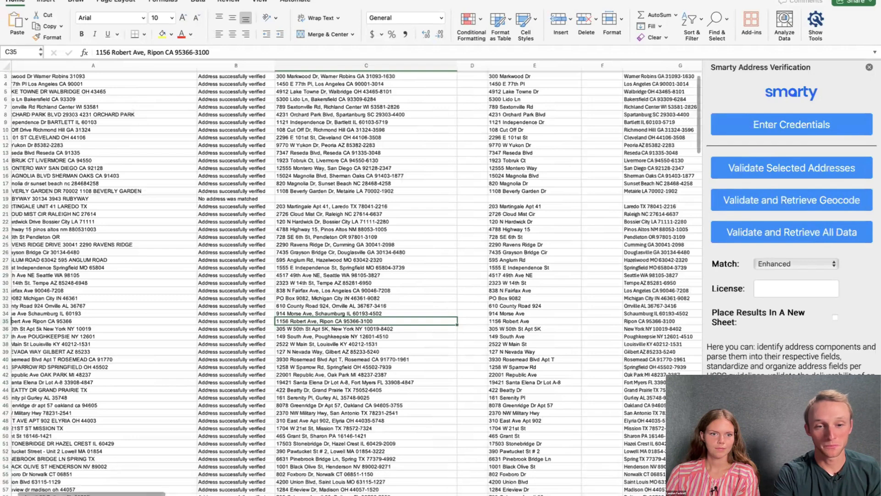
Switch to the Disaster Tracker Inc. sheet and look over its citizens and their addresses from the first rows.
{"action": "left_click", "coordinate": [216, 495]}
{"action": "scroll", "coordinate": [295, 223], "scroll_direction": "down", "scroll_amount": 2}
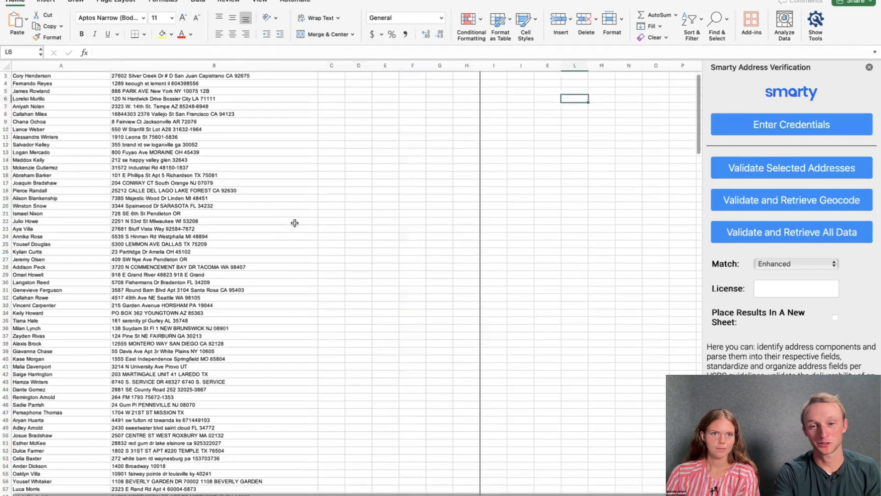
{"action": "scroll", "coordinate": [297, 164], "scroll_direction": "up", "scroll_amount": 3}
{"action": "scroll", "coordinate": [282, 106], "scroll_direction": "down", "scroll_amount": 1}
{"action": "left_click", "coordinate": [285, 117]}
{"action": "left_click", "coordinate": [359, 97]}
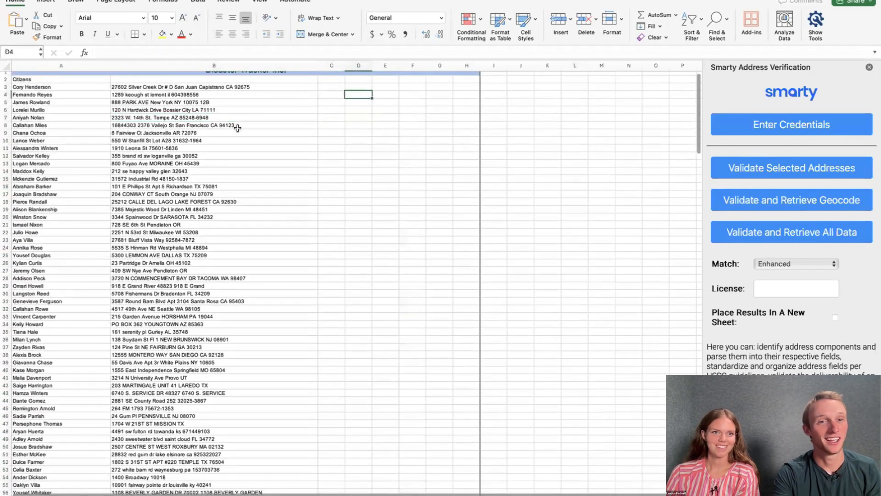
{"action": "scroll", "coordinate": [238, 128], "scroll_direction": "up", "scroll_amount": 1}
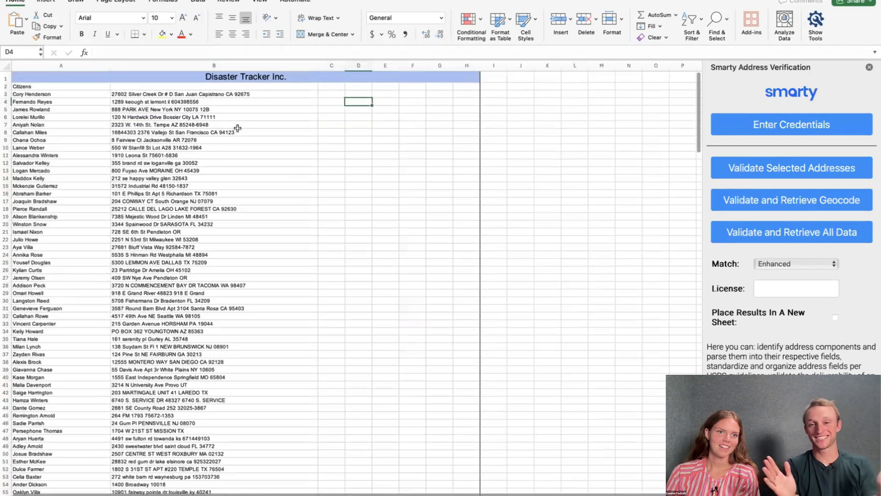
{"action": "left_click", "coordinate": [45, 94]}
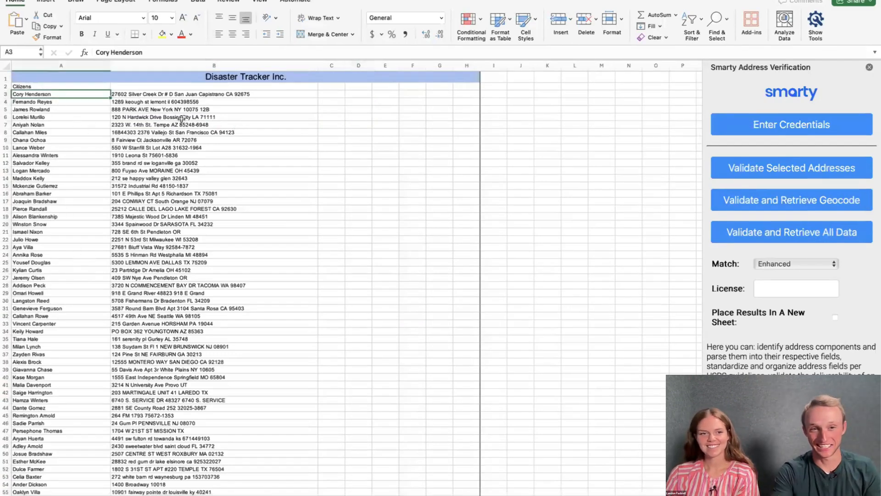
Select every address in column B from B3 downward, and validate and retrieve geocodes for them with Smarty.
{"action": "left_click", "coordinate": [180, 93]}
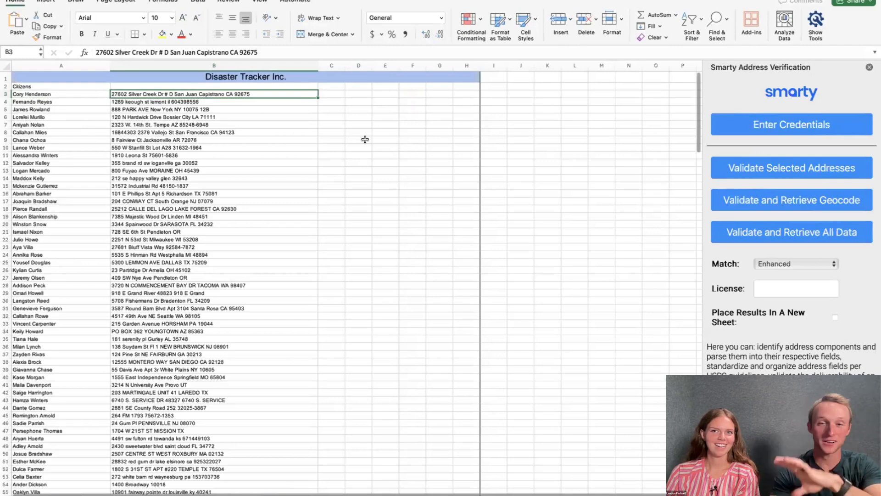
{"action": "key", "text": "ctrl+shift+Down"}
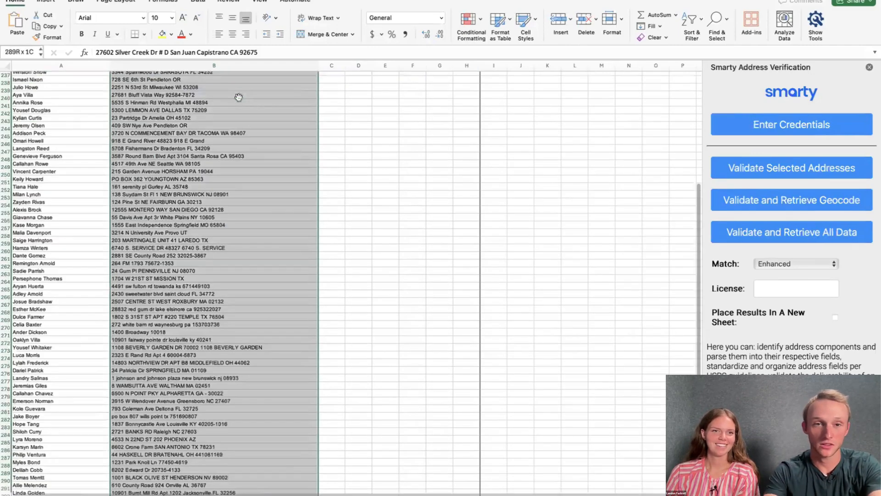
{"action": "scroll", "coordinate": [399, 157], "scroll_direction": "up", "scroll_amount": 10}
{"action": "scroll", "coordinate": [398, 158], "scroll_direction": "down", "scroll_amount": 1}
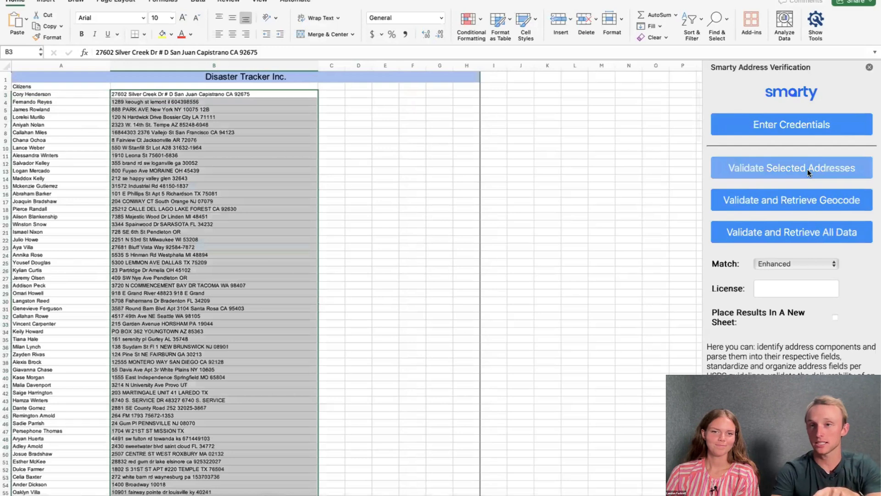
{"action": "left_click", "coordinate": [794, 202]}
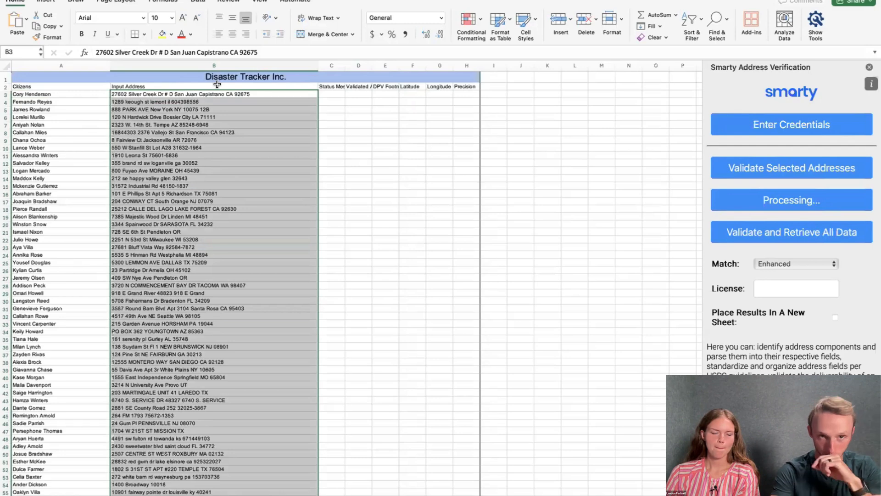
Review the generated headers in row 2 from Input Address to DPV Footnotes, and the first address's DPV footnote.
{"action": "left_click", "coordinate": [236, 85]}
{"action": "key", "text": "Down"}
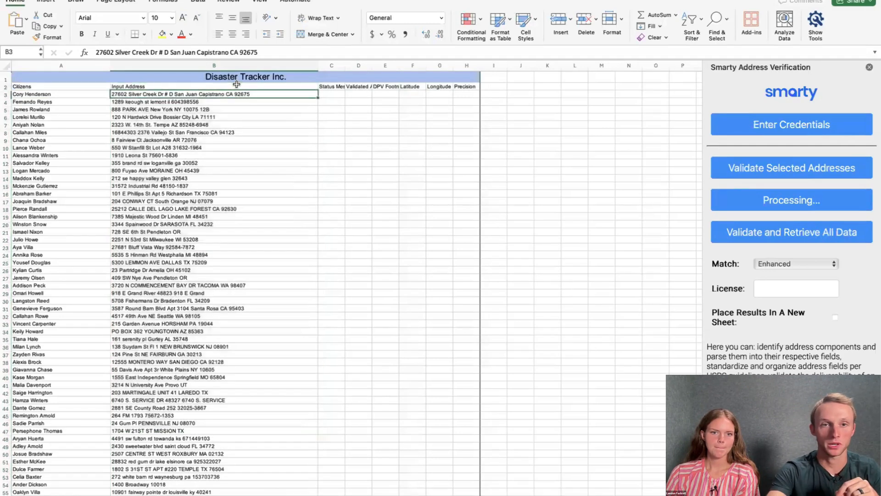
{"action": "key", "text": "Up"}
{"action": "key", "text": "Right"}
{"action": "key", "text": "Right"}
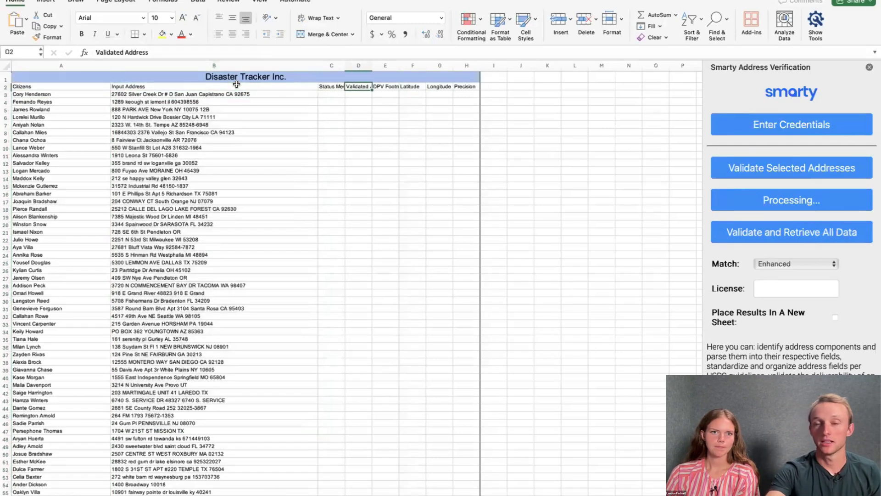
{"action": "key", "text": "Right"}
{"action": "key", "text": "Left"}
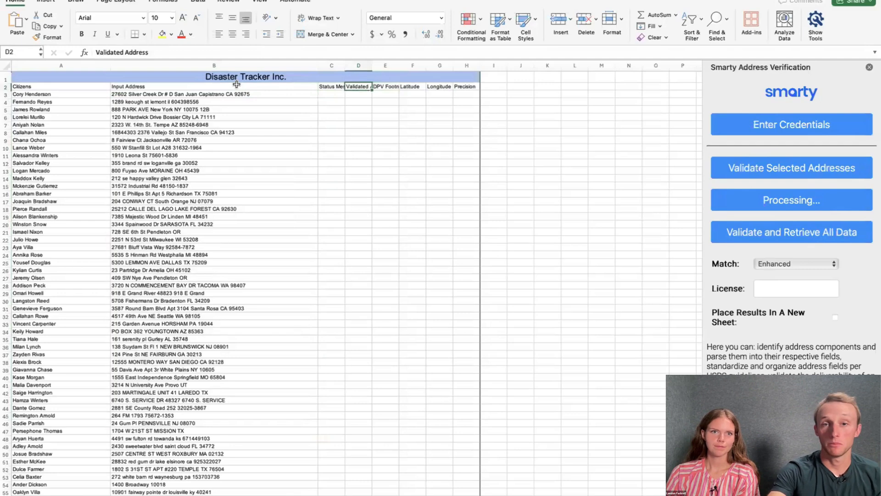
{"action": "key", "text": "Right"}
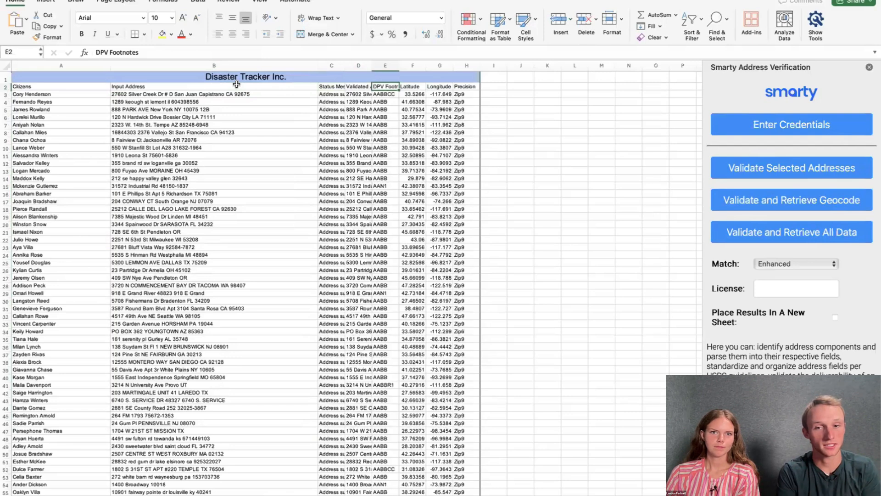
{"action": "key", "text": "Down"}
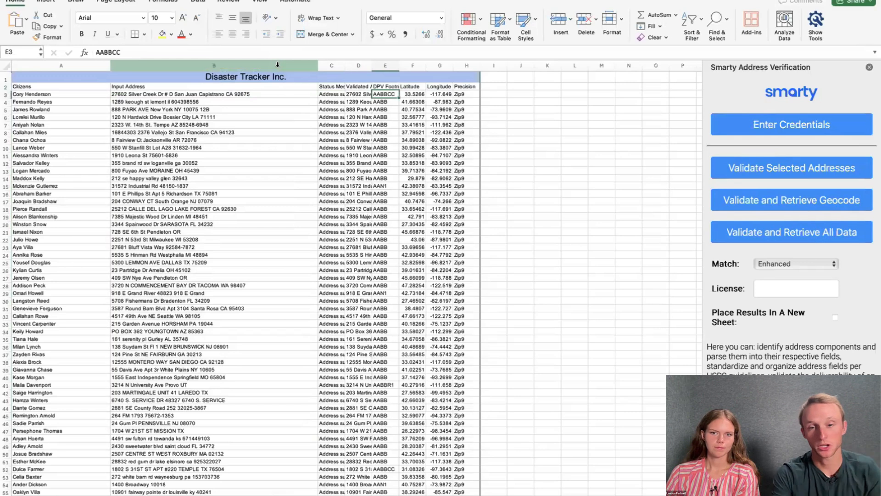
Examine the Latitude, Longitude and Precision columns and their values for the first address.
{"action": "left_click", "coordinate": [415, 86]}
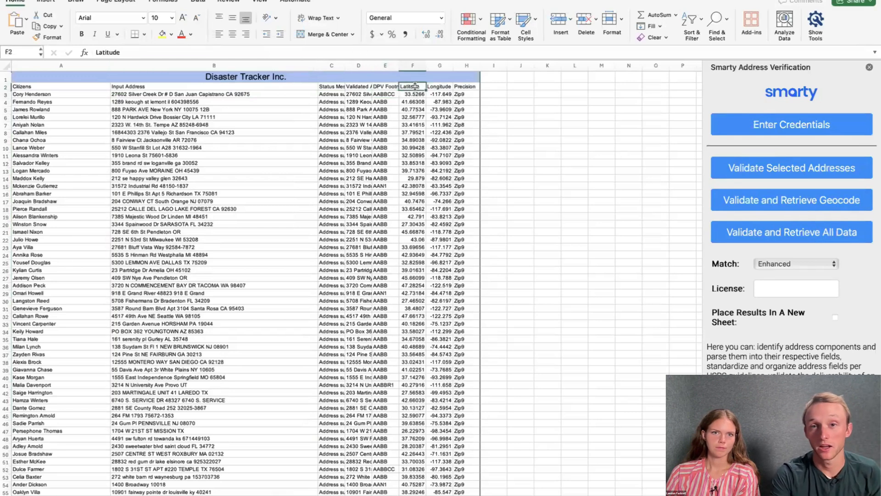
{"action": "key", "text": "Right"}
{"action": "key", "text": "Right"}
{"action": "key", "text": "Down"}
{"action": "key", "text": "Left"}
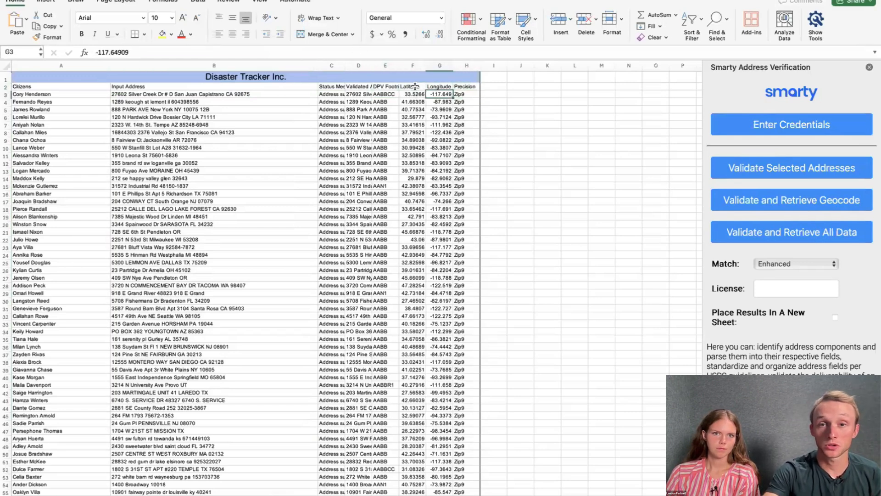
{"action": "key", "text": "Left"}
{"action": "key", "text": "Right"}
{"action": "key", "text": "Right"}
{"action": "key", "text": "Right"}
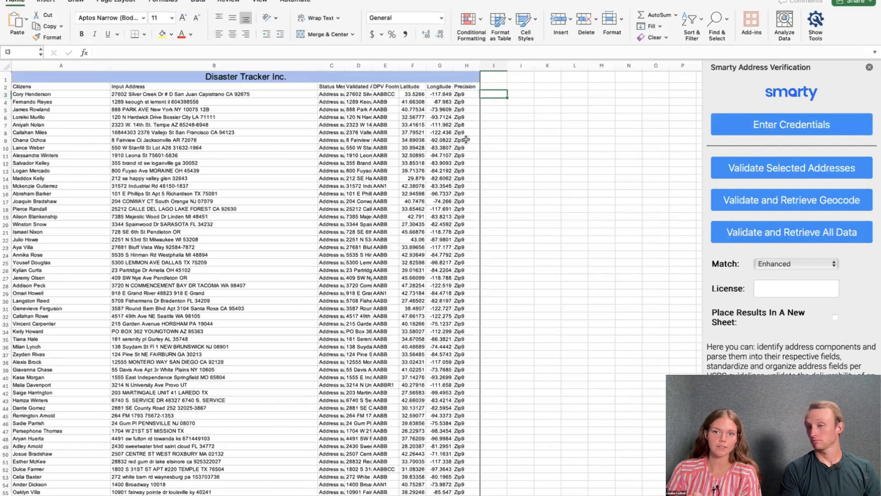
Set Smarty's License option to us-rooftop-geocoding-cloud.
{"action": "left_click", "coordinate": [792, 289]}
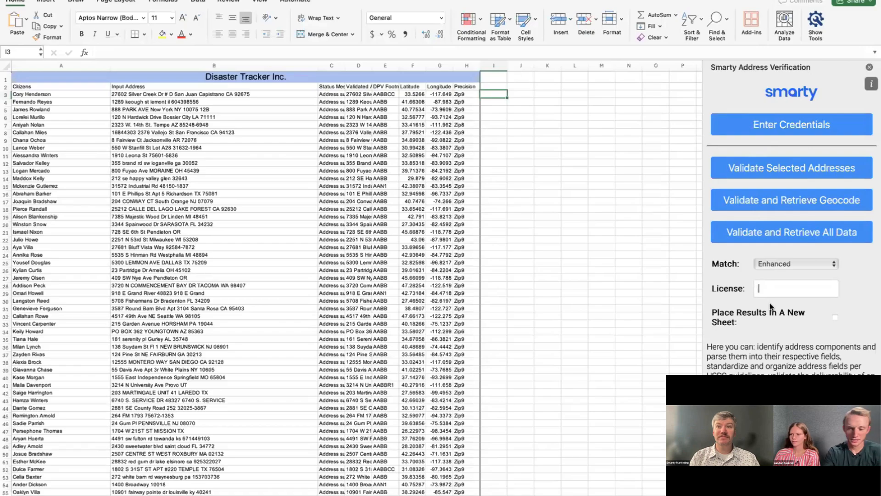
{"action": "type", "text": "r"}
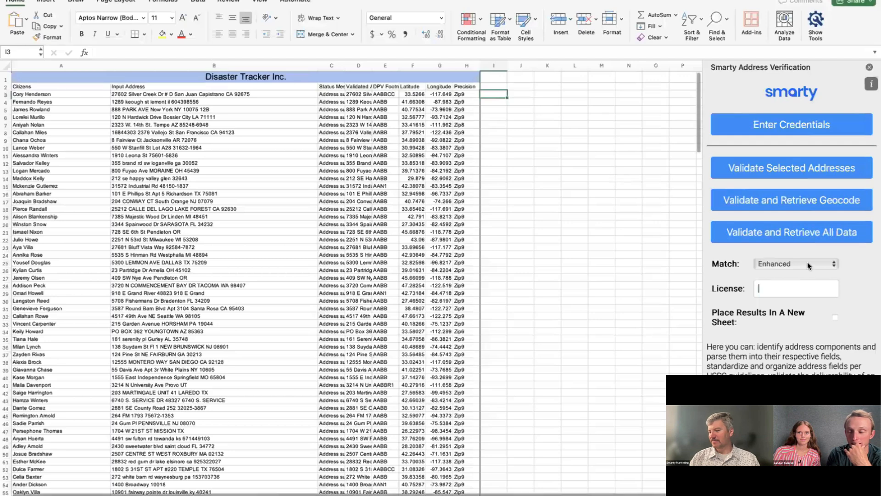
{"action": "key", "text": "super+v"}
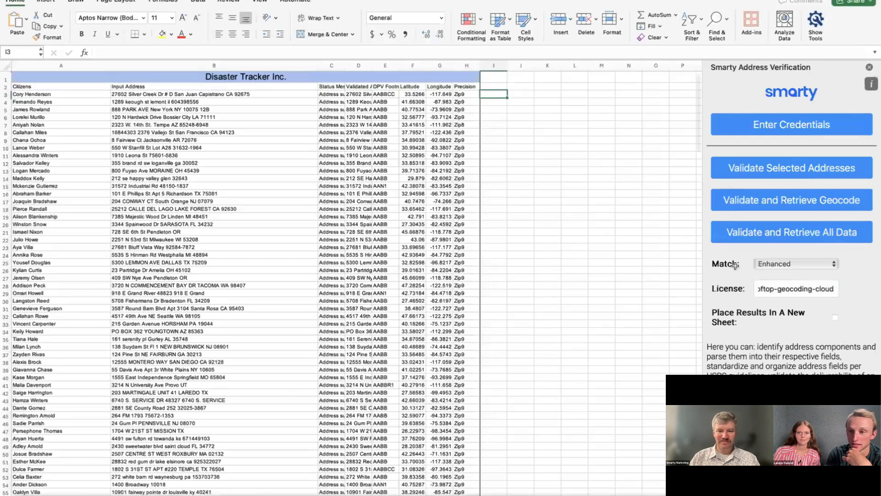
{"action": "left_click", "coordinate": [551, 133]}
Select the column B addresses from B3 downward again, and rerun geocode validation and retrieval using the entered license.
{"action": "left_click", "coordinate": [144, 94]}
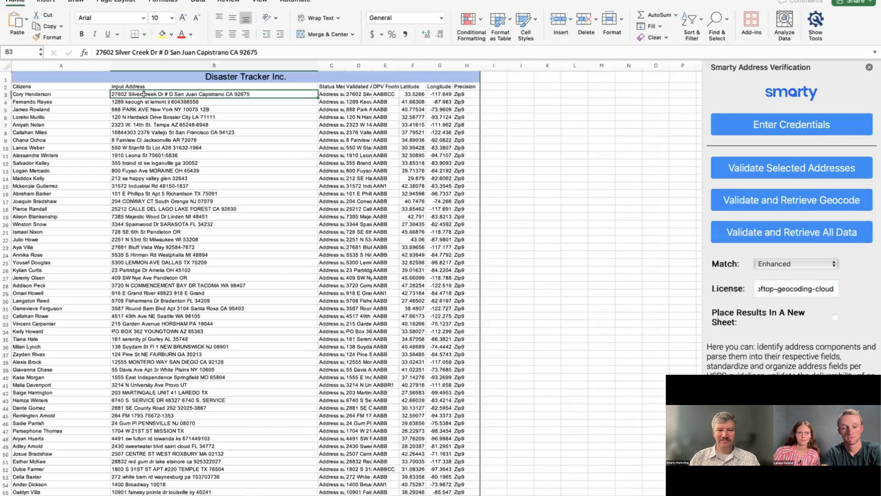
{"action": "key", "text": "super+shift+Down"}
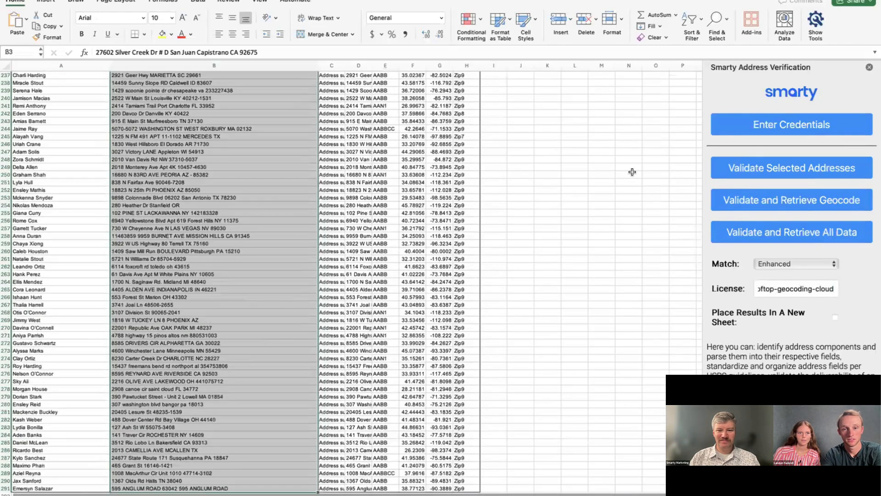
{"action": "left_click", "coordinate": [800, 202]}
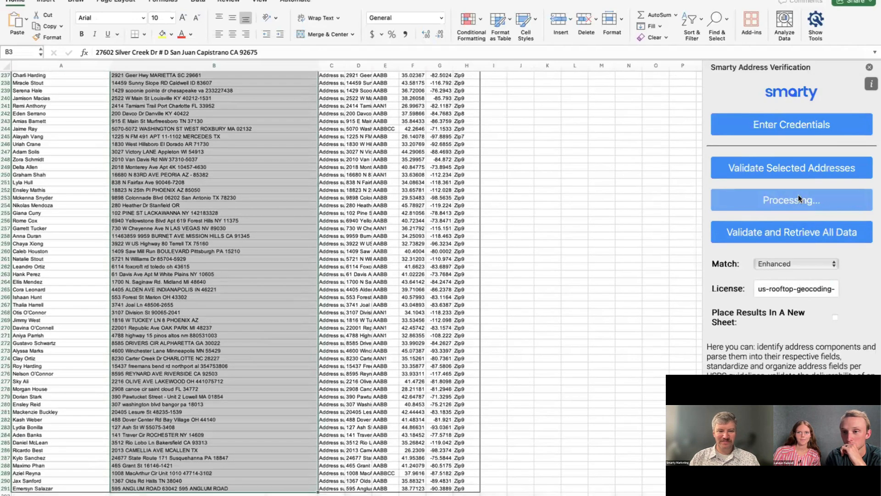
{"action": "scroll", "coordinate": [582, 187], "scroll_direction": "up", "scroll_amount": 20}
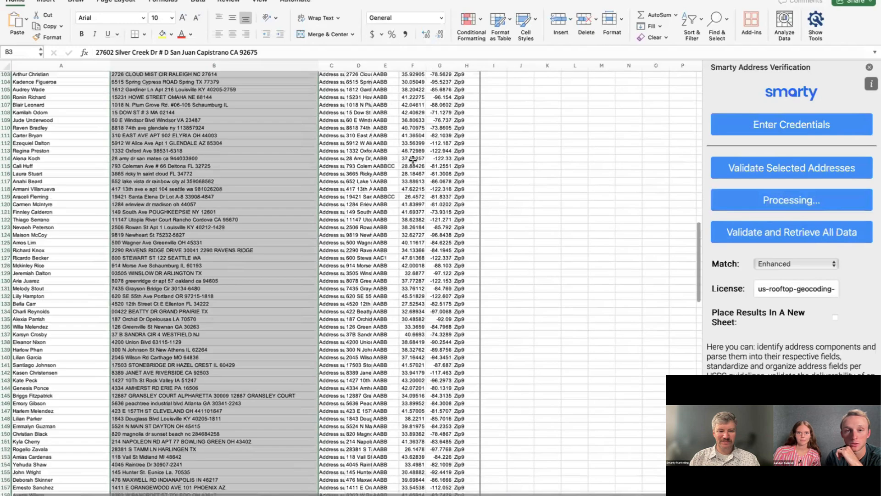
{"action": "scroll", "coordinate": [413, 159], "scroll_direction": "up", "scroll_amount": 20}
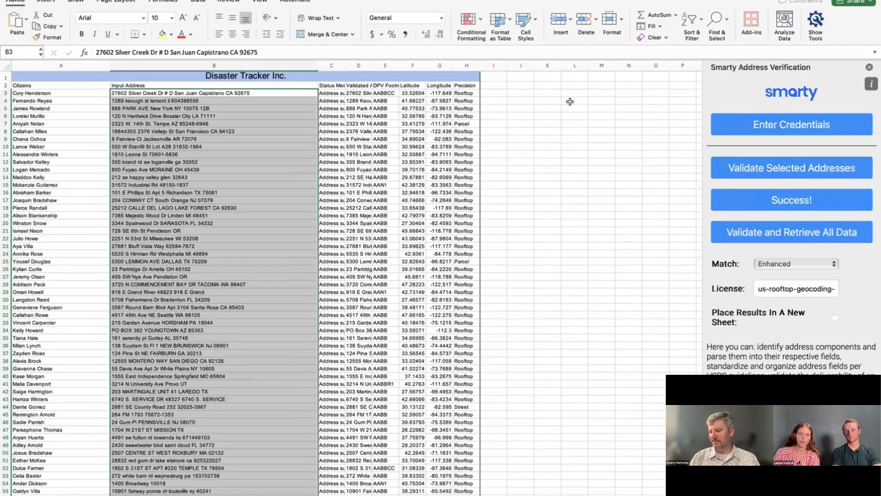
Examine the updated geocode precision of the addresses down the Precision column from H3 to H13.
{"action": "left_click", "coordinate": [467, 94]}
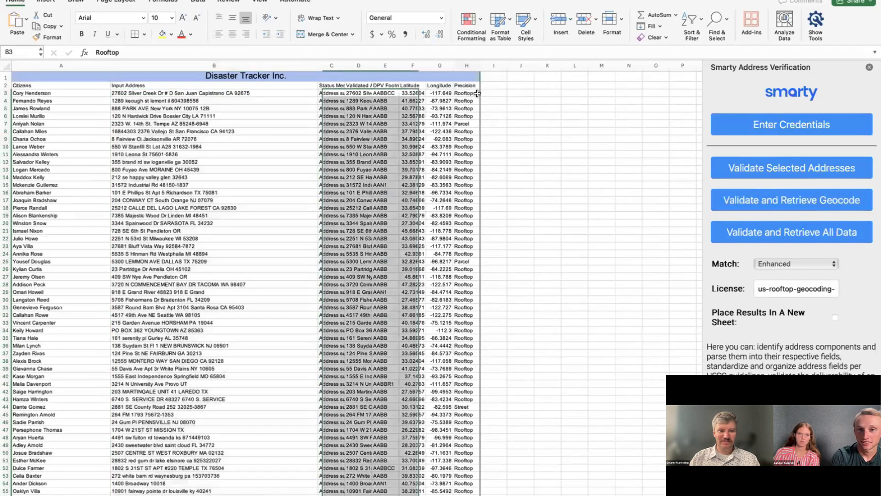
{"action": "key", "text": "Down"}
{"action": "key", "text": "Down"}
{"action": "key", "text": "Down"}
{"action": "key", "text": "Down"}
{"action": "key", "text": "Down"}
{"action": "key", "text": "Down"}
{"action": "key", "text": "Down"}
{"action": "key", "text": "Down"}
{"action": "key", "text": "Down"}
{"action": "key", "text": "Down"}
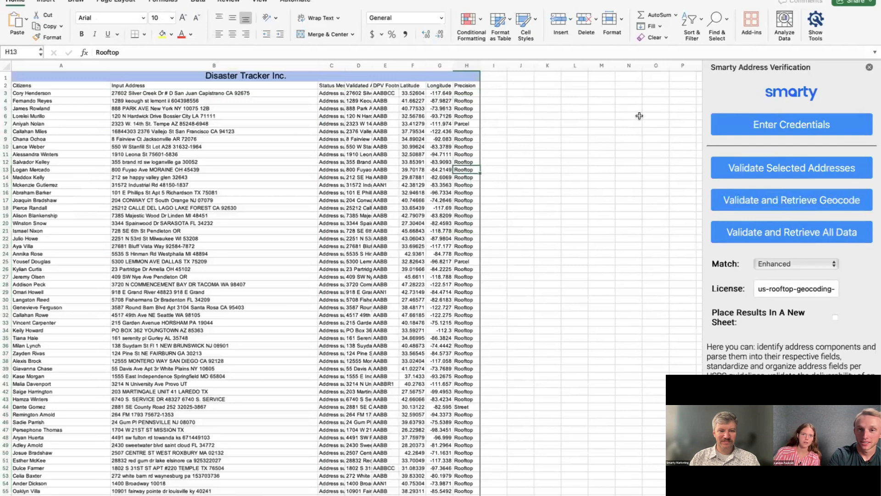
Examine the geocode precision of the remaining addresses down the Precision column from H13 to H33.
{"action": "key", "text": "Left"}
{"action": "key", "text": "Left"}
{"action": "key", "text": "Right"}
{"action": "key", "text": "Right"}
{"action": "key", "text": "Down"}
{"action": "key", "text": "Down"}
{"action": "key", "text": "Down"}
{"action": "key", "text": "Down"}
{"action": "key", "text": "Down"}
{"action": "key", "text": "Down"}
{"action": "key", "text": "Down"}
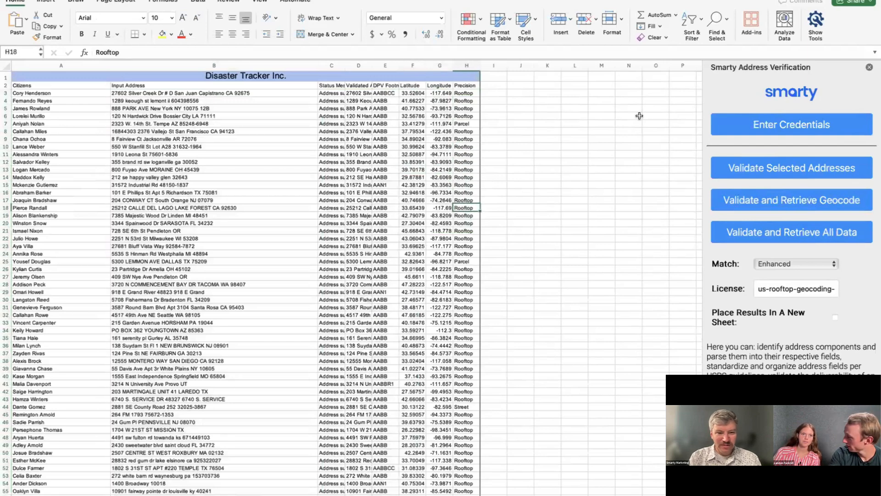
{"action": "key", "text": "Down"}
{"action": "key", "text": "Down"}
{"action": "key", "text": "Down"}
{"action": "key", "text": "Down"}
{"action": "key", "text": "Down"}
{"action": "key", "text": "Down"}
{"action": "key", "text": "Down"}
{"action": "key", "text": "Down"}
{"action": "key", "text": "Down"}
{"action": "key", "text": "Down"}
{"action": "key", "text": "Down"}
{"action": "key", "text": "Down"}
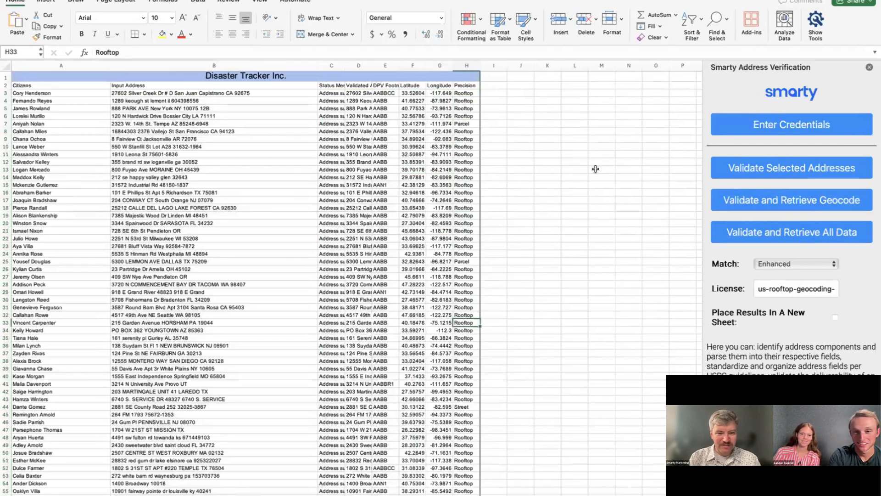
{"action": "left_click", "coordinate": [595, 169]}
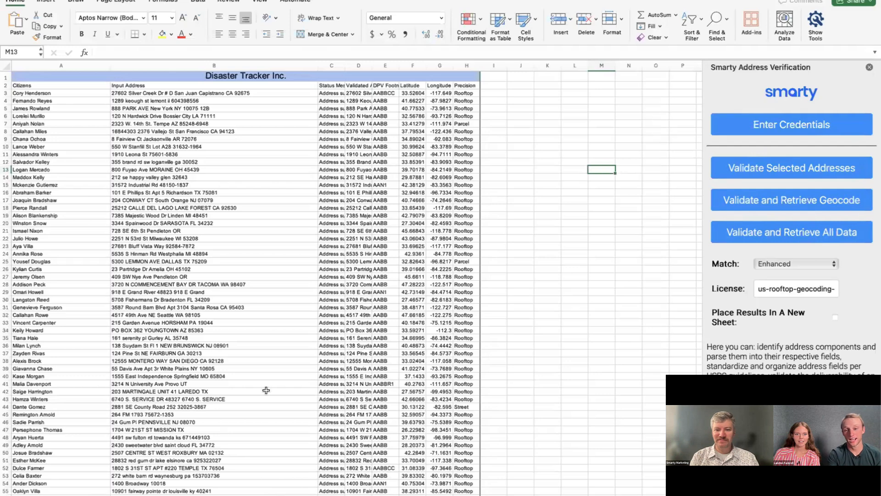
On the Grippy Feet Climbing LLC sheet, select the column C addresses from C3 downward and validate them.
{"action": "left_click", "coordinate": [198, 495]}
{"action": "left_click", "coordinate": [294, 183]}
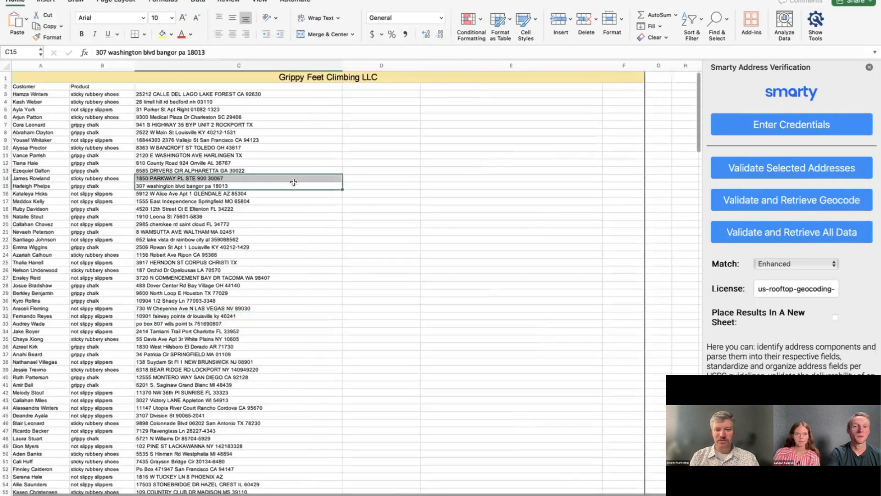
{"action": "left_click", "coordinate": [201, 100]}
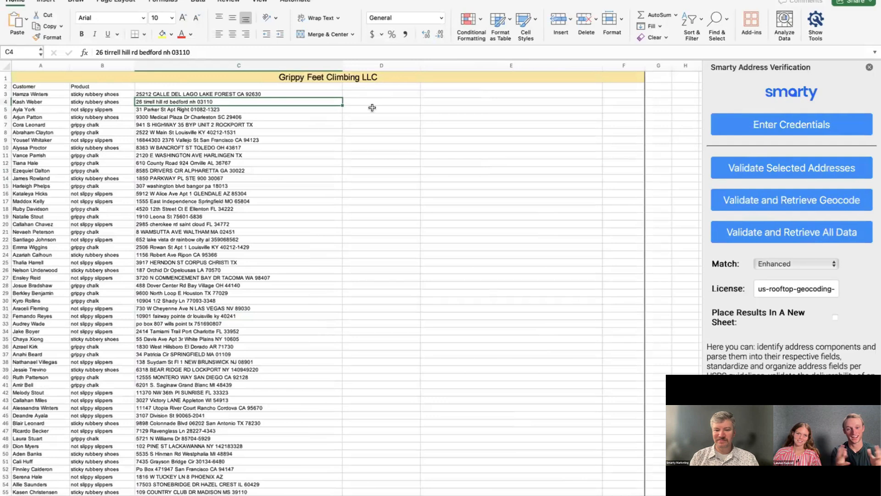
{"action": "left_click", "coordinate": [366, 81]}
{"action": "left_click", "coordinate": [409, 161]}
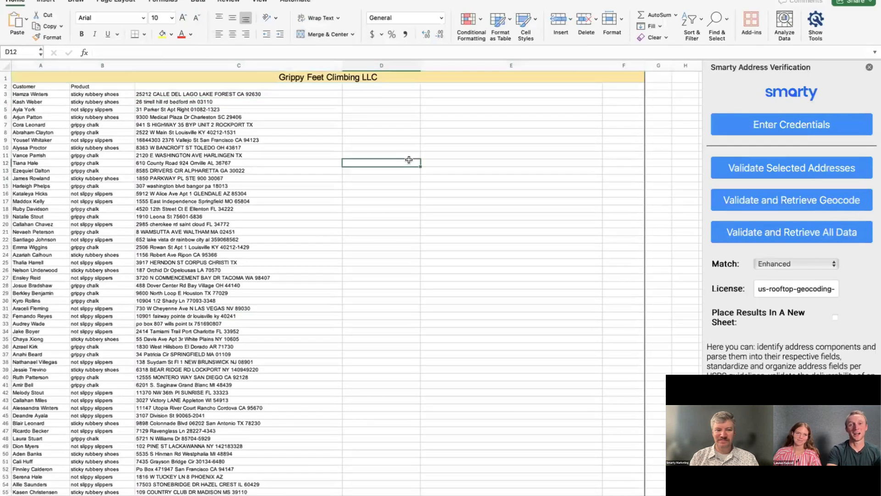
{"action": "left_click", "coordinate": [388, 123]}
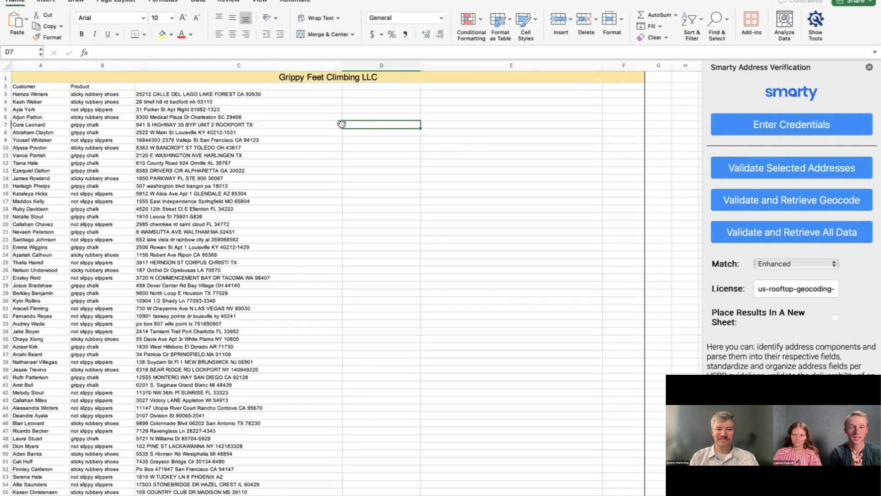
{"action": "left_click", "coordinate": [260, 94]}
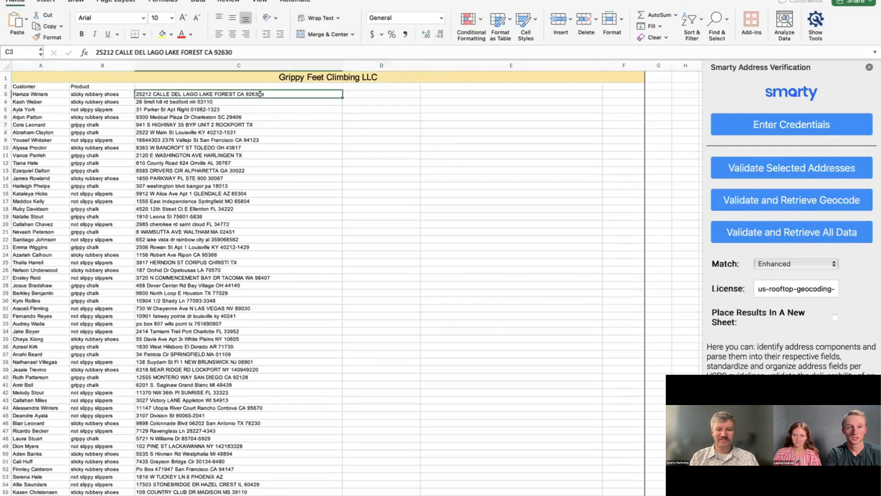
{"action": "key", "text": "super+shift+Down"}
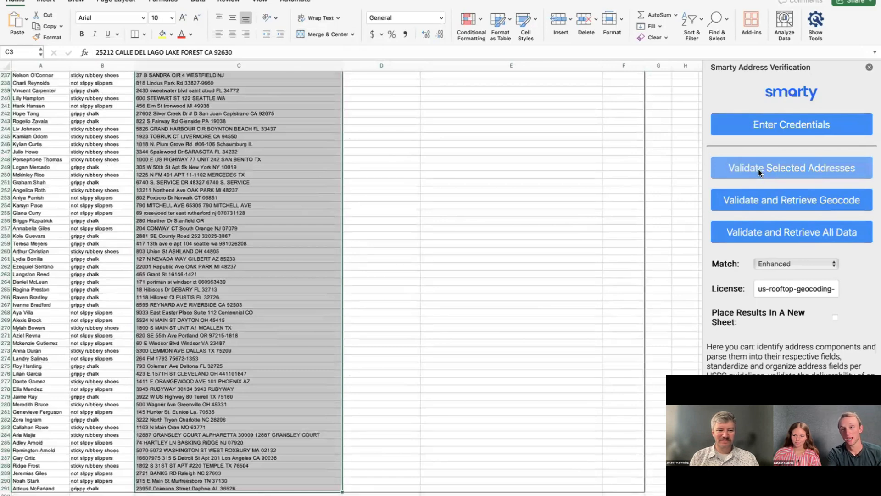
{"action": "left_click", "coordinate": [759, 169]}
Examine the Input Address, Status Message, Validated Address and DPV Footnotes headers in row 2 of the Grippy Feet sheet.
{"action": "scroll", "coordinate": [345, 178], "scroll_direction": "up", "scroll_amount": 10}
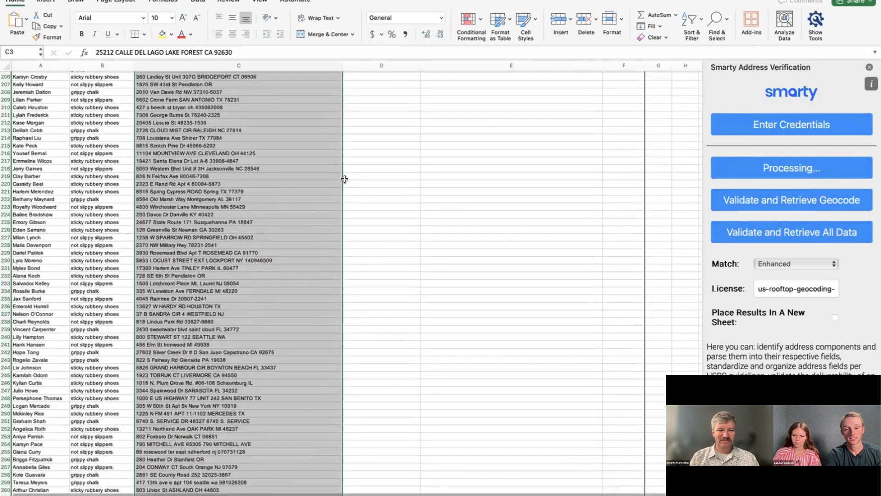
{"action": "scroll", "coordinate": [344, 178], "scroll_direction": "up", "scroll_amount": 15}
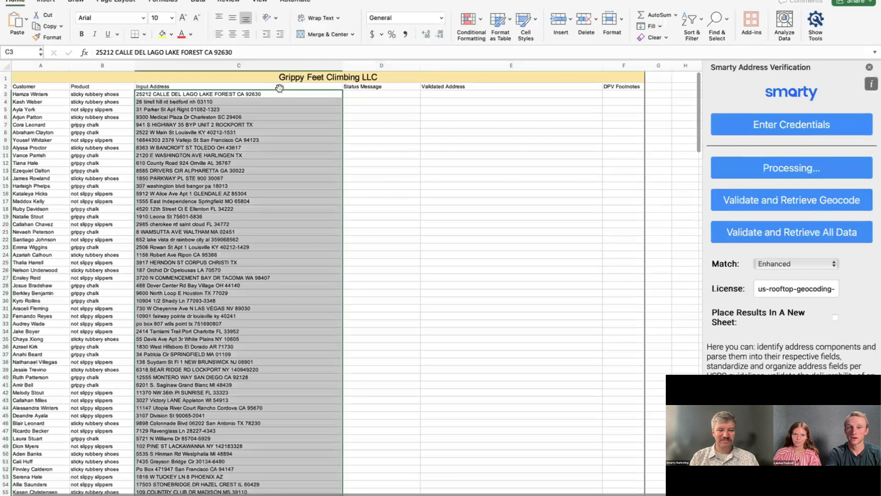
{"action": "left_click", "coordinate": [383, 84]}
{"action": "key", "text": "Right"}
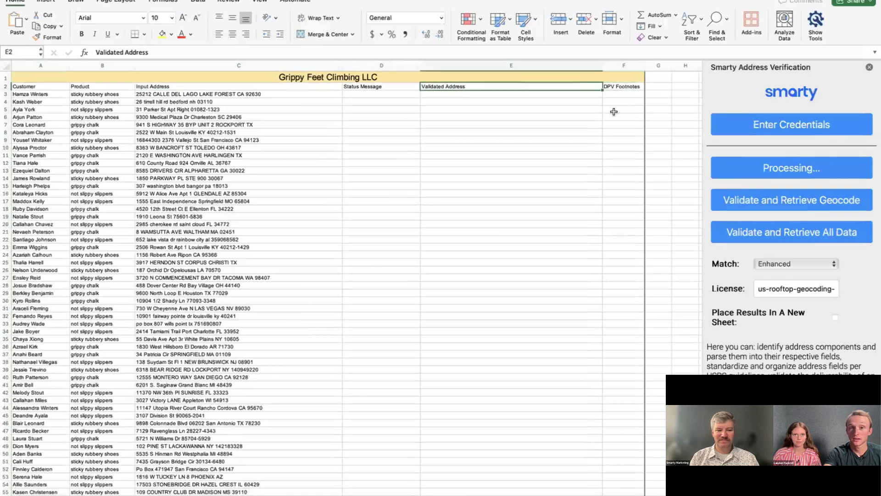
{"action": "key", "text": "Right"}
{"action": "left_click", "coordinate": [659, 88]}
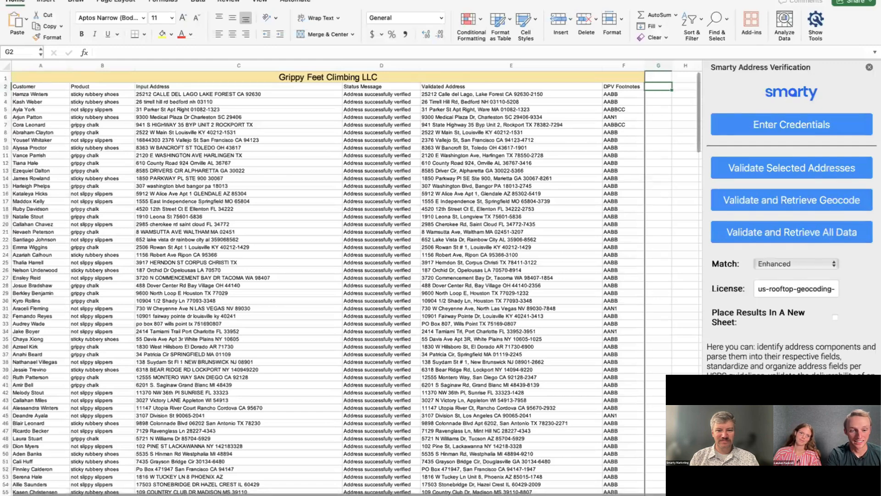
On the "Addresses are *nifty*" sheet, select the input addresses from A3 downward and retrieve all their data into a new sheet.
{"action": "left_click", "coordinate": [157, 495]}
{"action": "scroll", "coordinate": [391, 265], "scroll_direction": "up", "scroll_amount": 1}
{"action": "scroll", "coordinate": [392, 266], "scroll_direction": "right", "scroll_amount": 15}
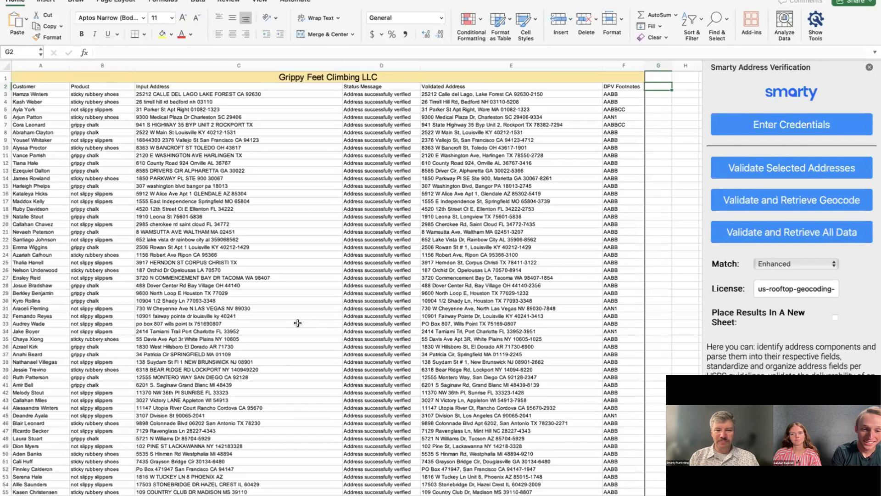
{"action": "left_click", "coordinate": [110, 495]}
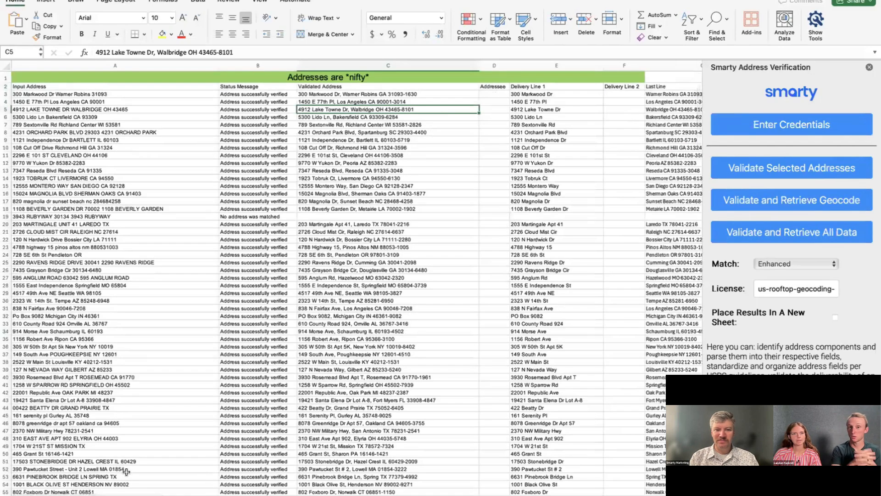
{"action": "left_click", "coordinate": [119, 92]}
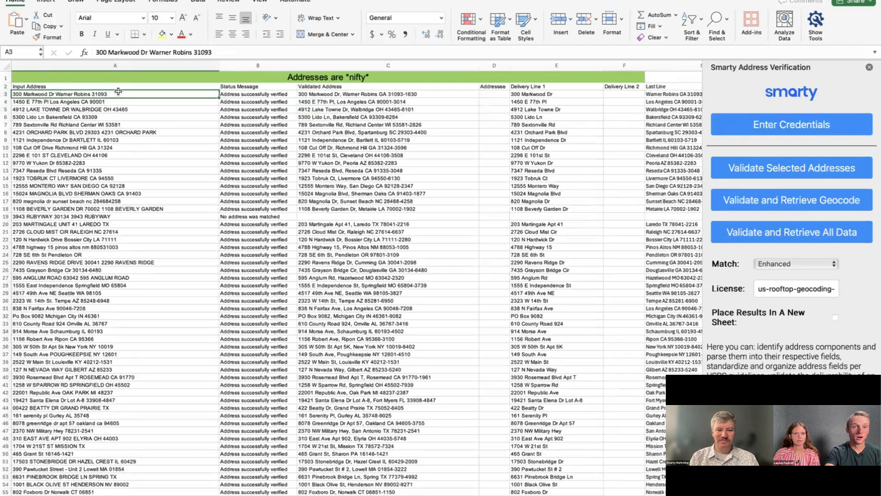
{"action": "scroll", "coordinate": [145, 122], "scroll_direction": "down", "scroll_amount": 1}
{"action": "key", "text": "super+shift+Down"}
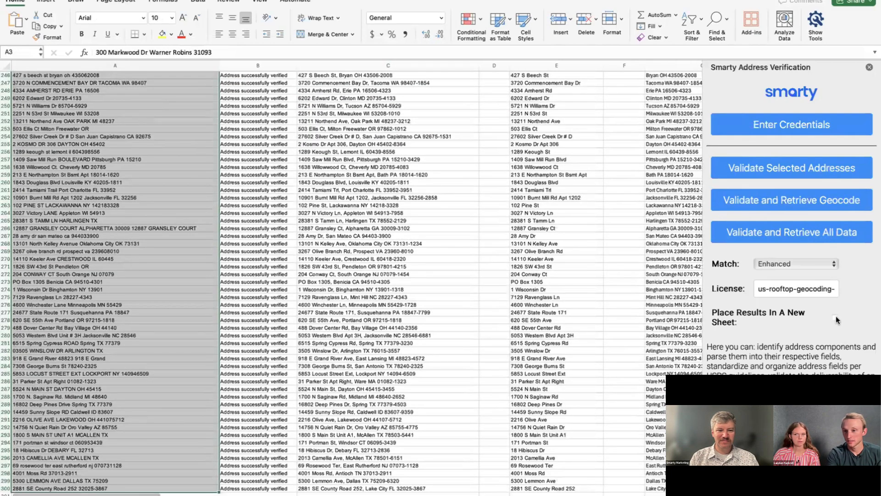
{"action": "left_click", "coordinate": [836, 317]}
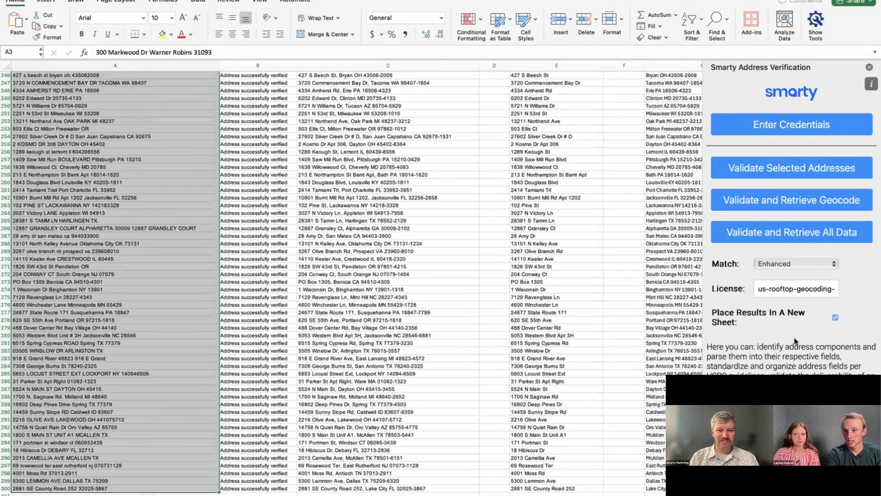
{"action": "left_click", "coordinate": [770, 231]}
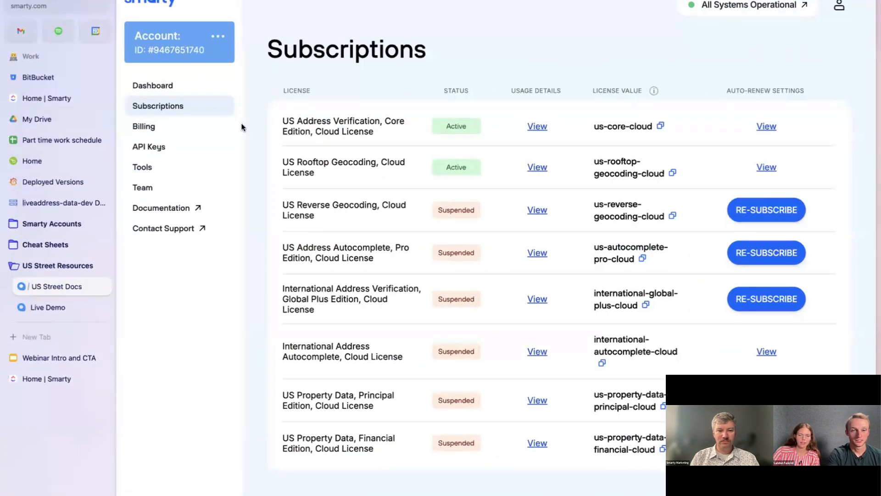
On the Smarty account's Subscriptions page, view the US Rooftop Geocoding license's usage details and examine the lookups of its plans.
{"action": "left_click", "coordinate": [537, 168]}
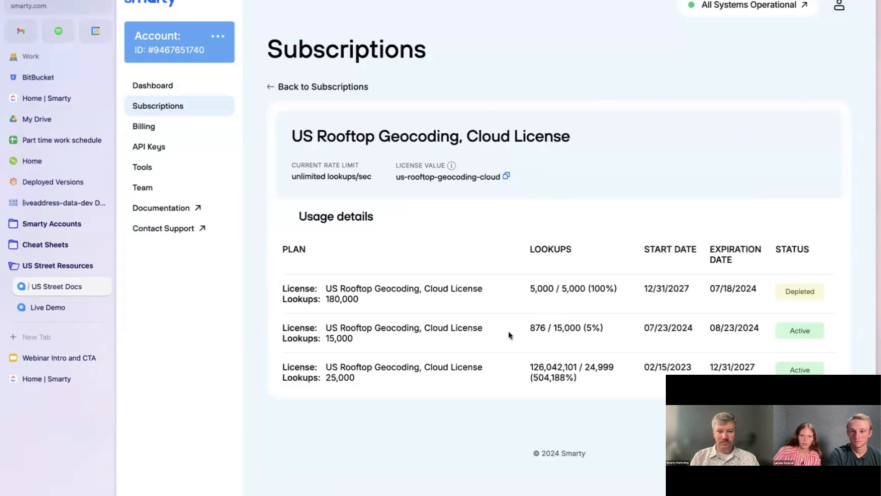
{"action": "left_click_drag", "start_coordinate": [534, 367], "coordinate": [591, 365]}
{"action": "left_click", "coordinate": [591, 366]}
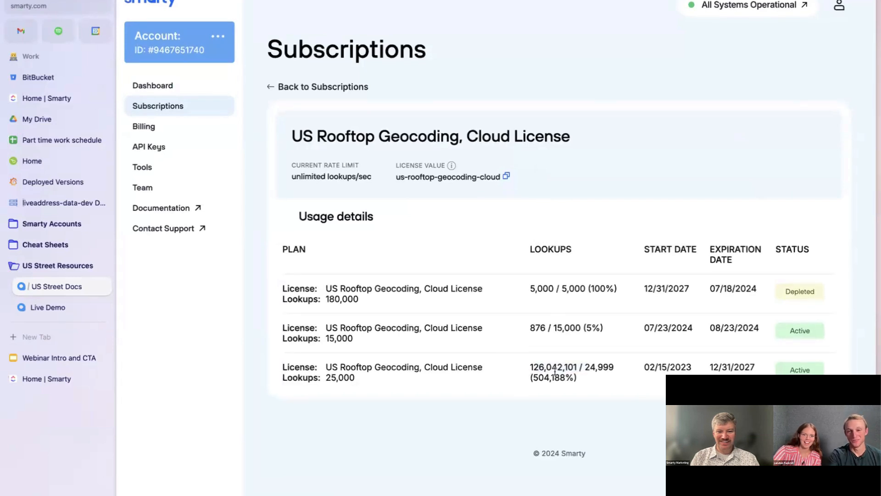
{"action": "left_click_drag", "start_coordinate": [523, 330], "coordinate": [359, 328]}
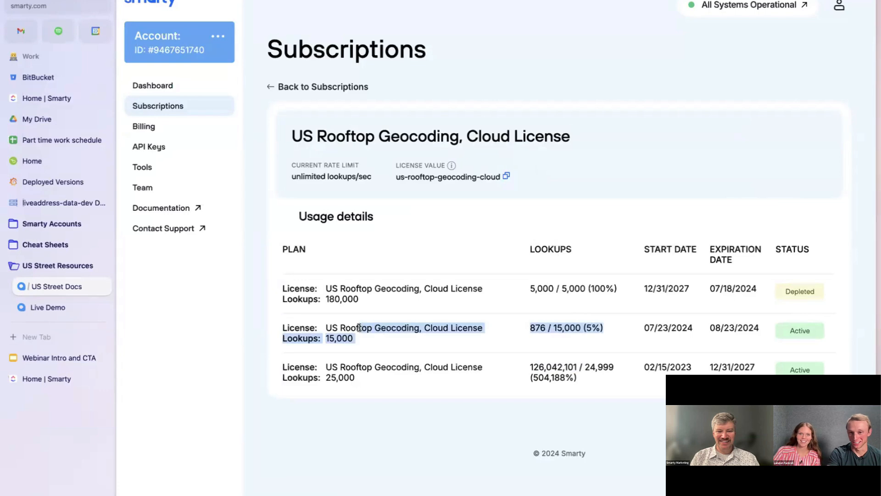
{"action": "left_click", "coordinate": [360, 327]}
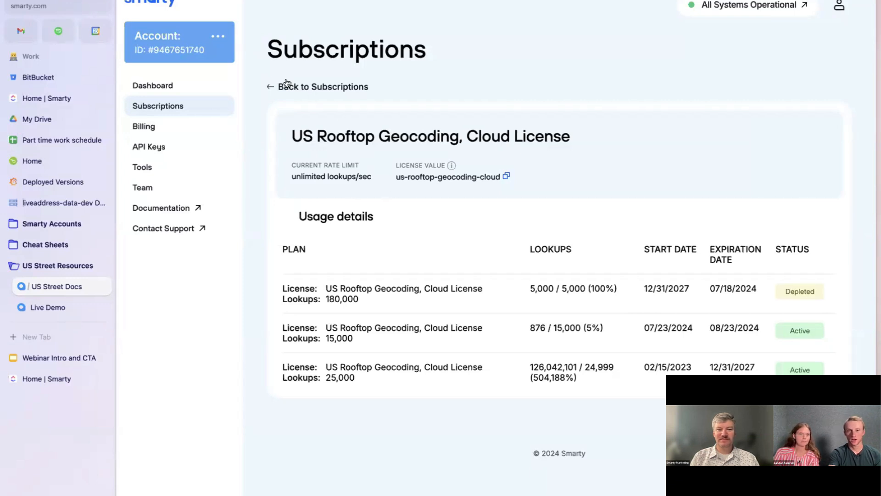
View the Billing page, then inspect the auto-renew plan choices for the US Rooftop Geocoding subscription, leaving auto-renew off.
{"action": "left_click", "coordinate": [163, 127]}
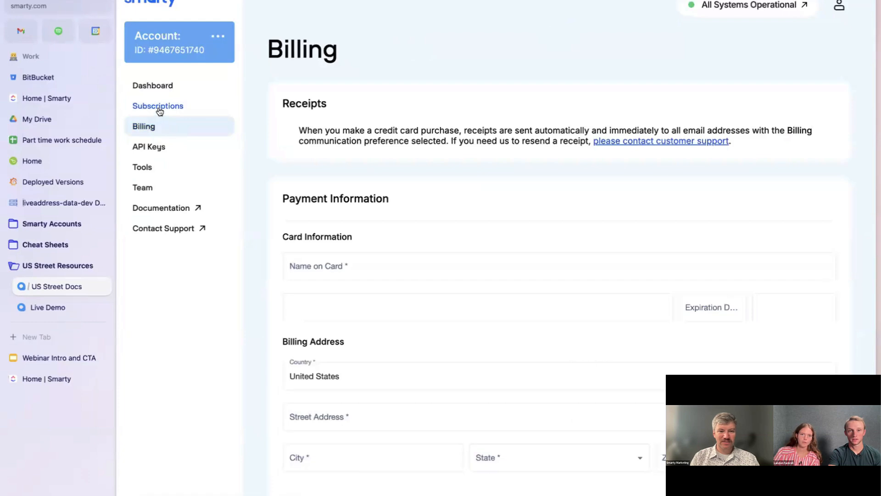
{"action": "left_click", "coordinate": [159, 110]}
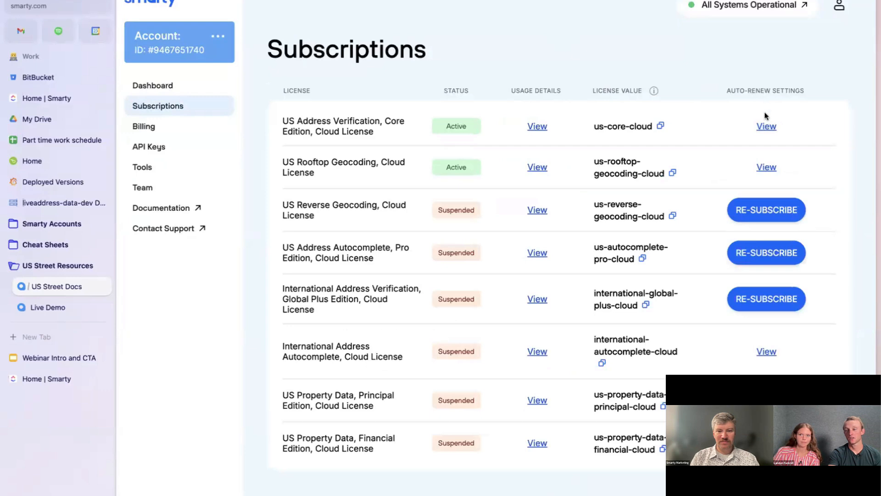
{"action": "left_click", "coordinate": [765, 166]}
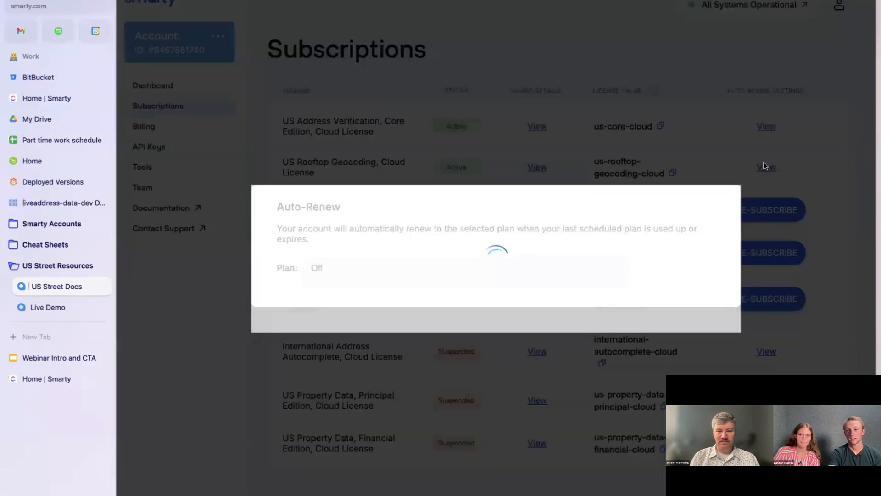
{"action": "left_click", "coordinate": [605, 268]}
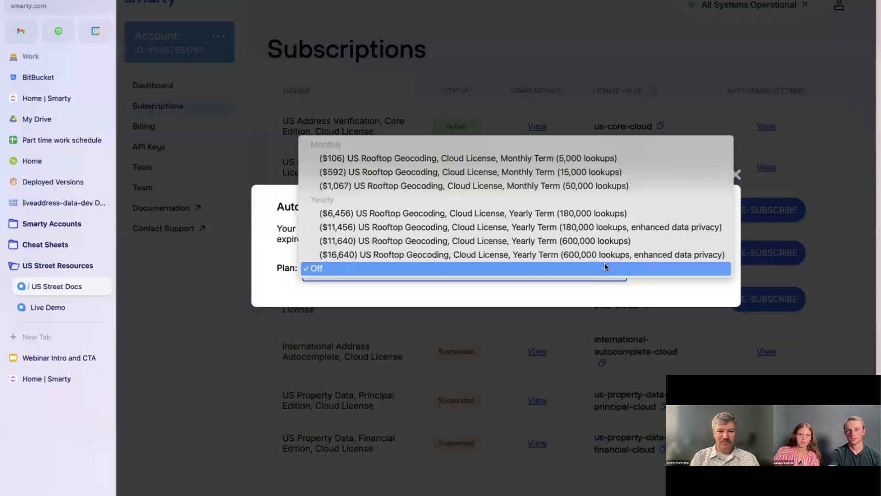
{"action": "left_click", "coordinate": [468, 302]}
{"action": "left_click", "coordinate": [733, 174]}
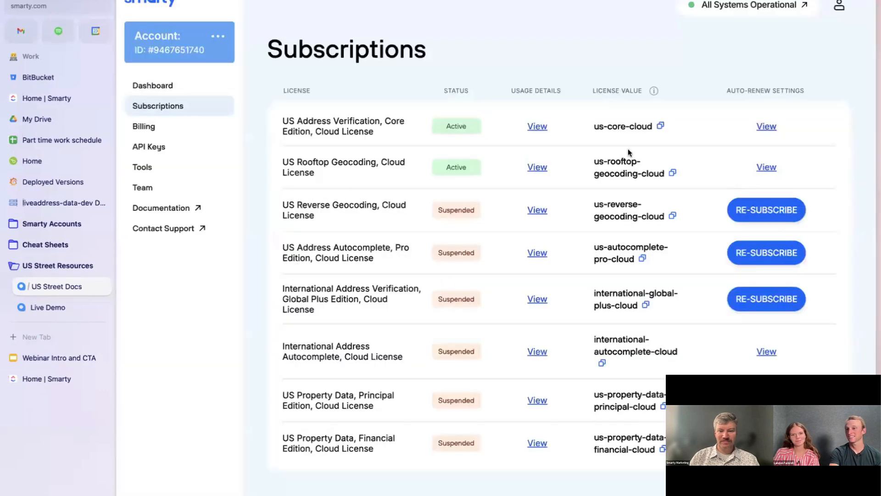